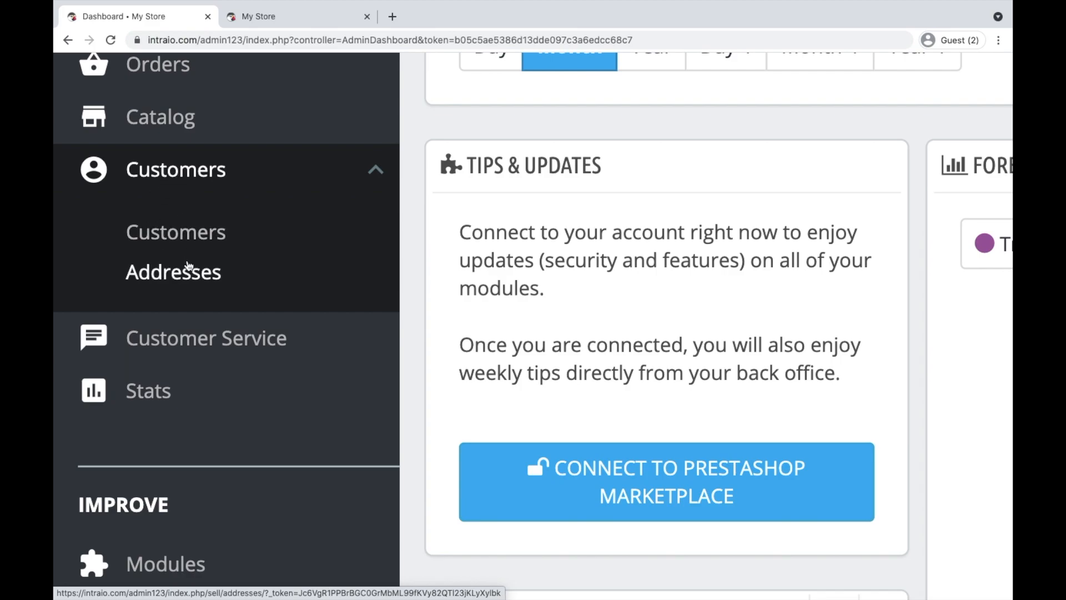
Open the back-office Addresses list under Customers, showing the 3 saved addresses
left_click(187, 278)
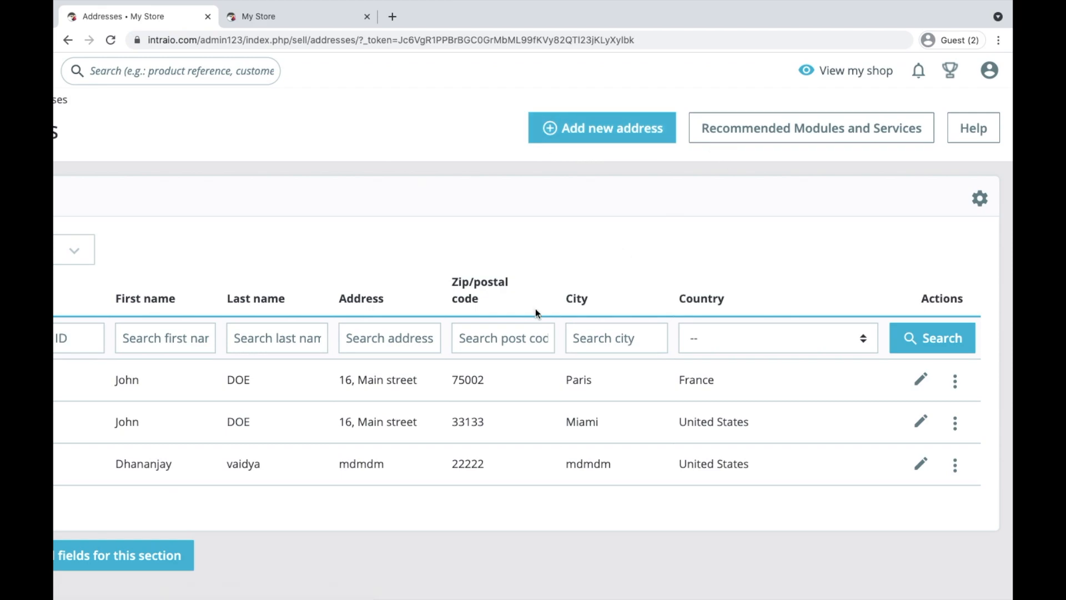
Look over the address table and a row's actions menu, then open 'Set required fields for this section'
scroll(535, 308, "left", 5)
scroll(708, 278, "right", 2)
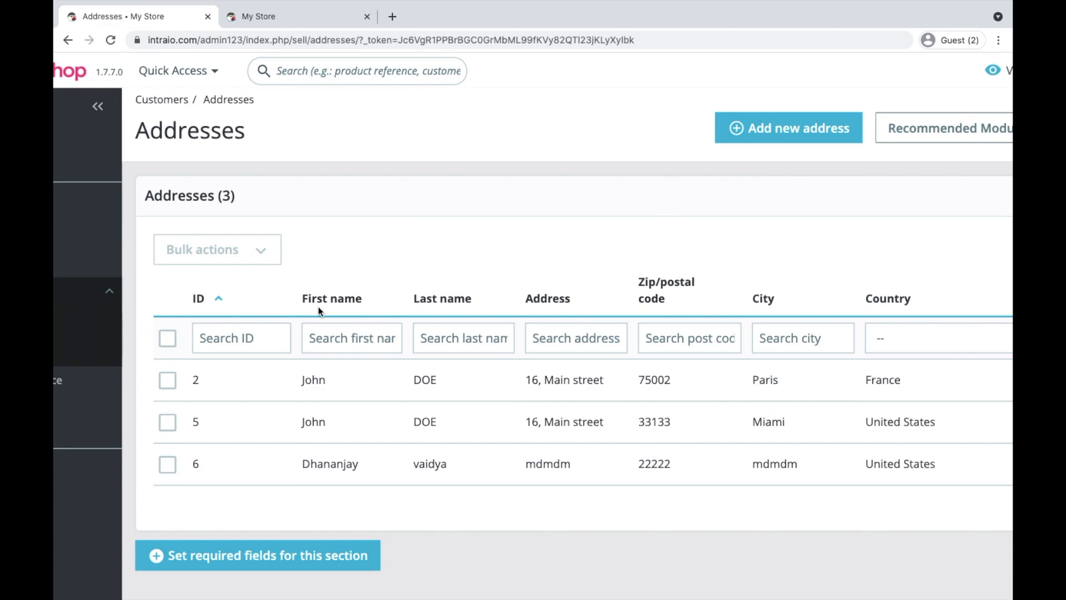
scroll(318, 306, "down", 2)
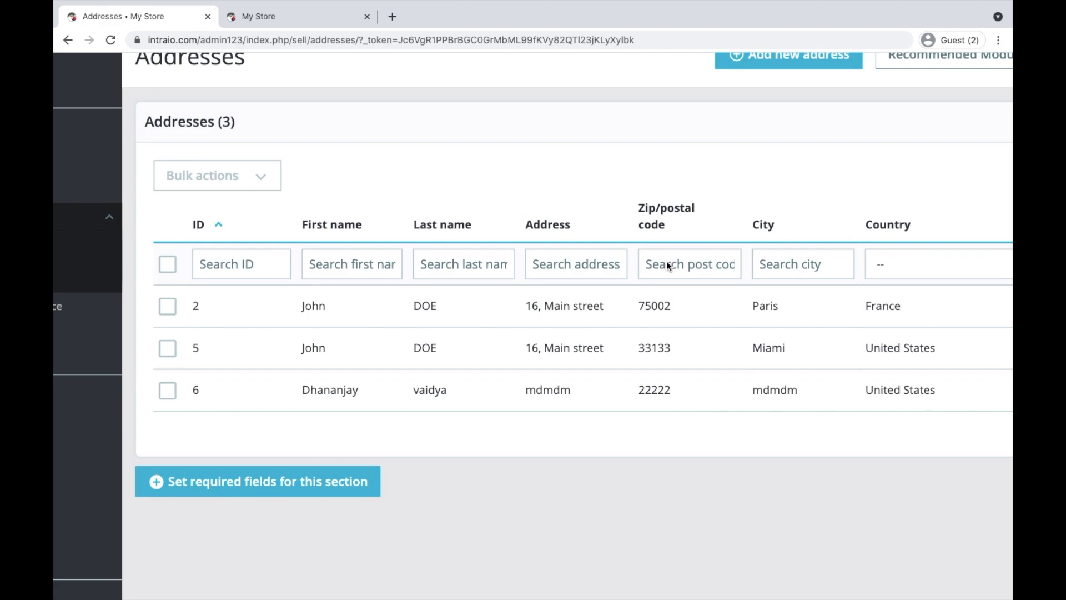
scroll(755, 272, "right", 5)
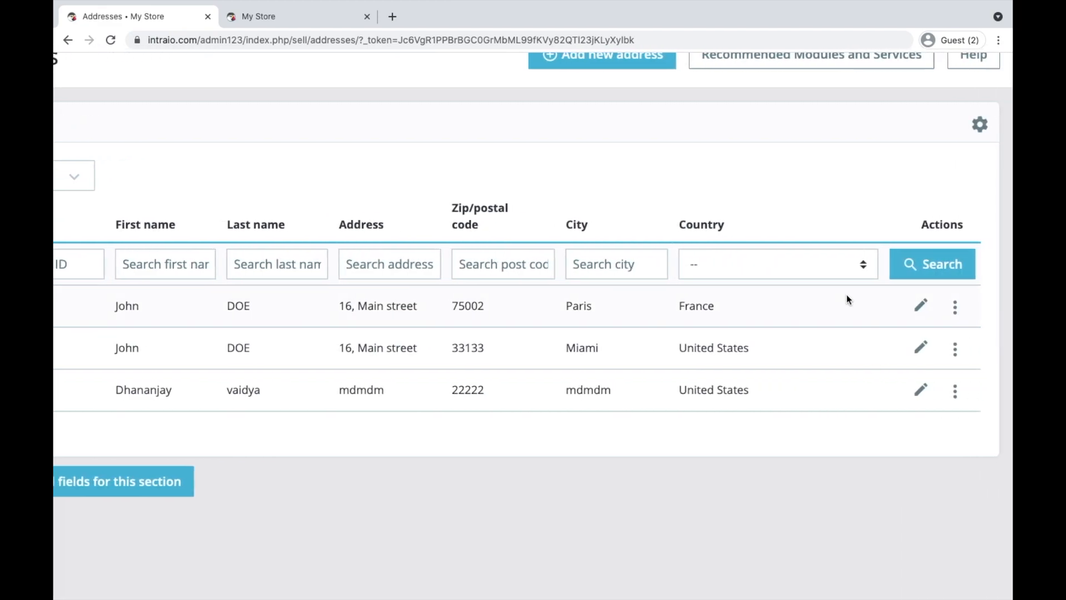
left_click(954, 312)
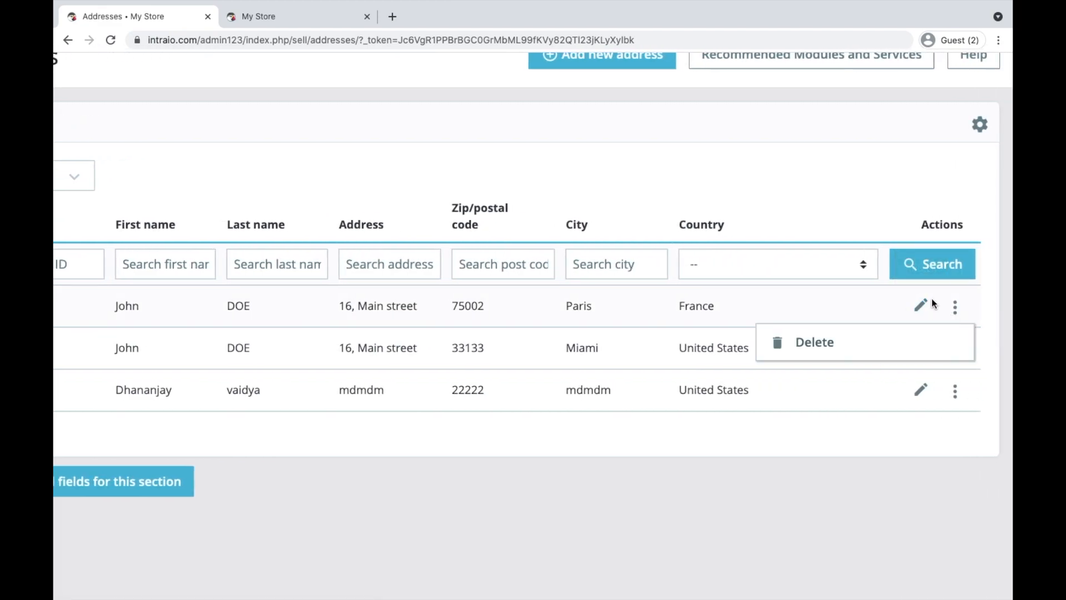
left_click(792, 179)
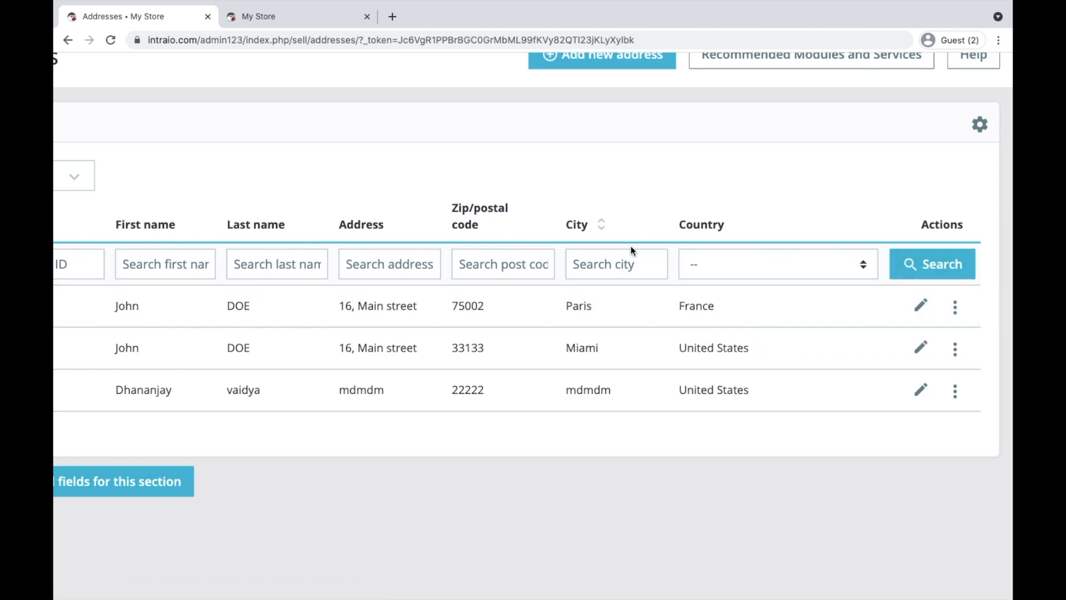
scroll(632, 244, "left", 3)
scroll(632, 250, "left", 2)
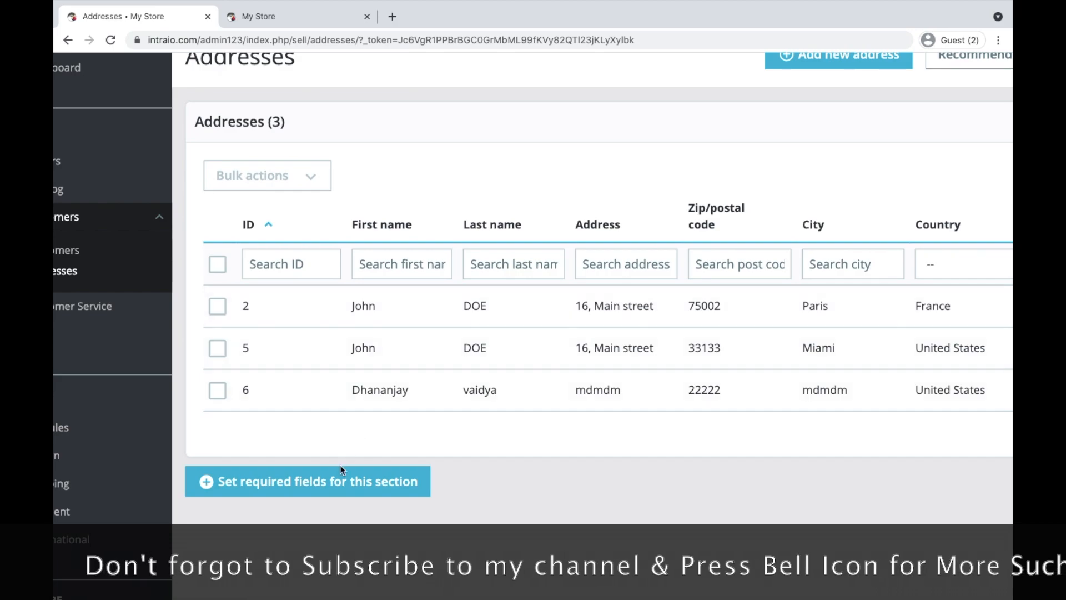
left_click(312, 484)
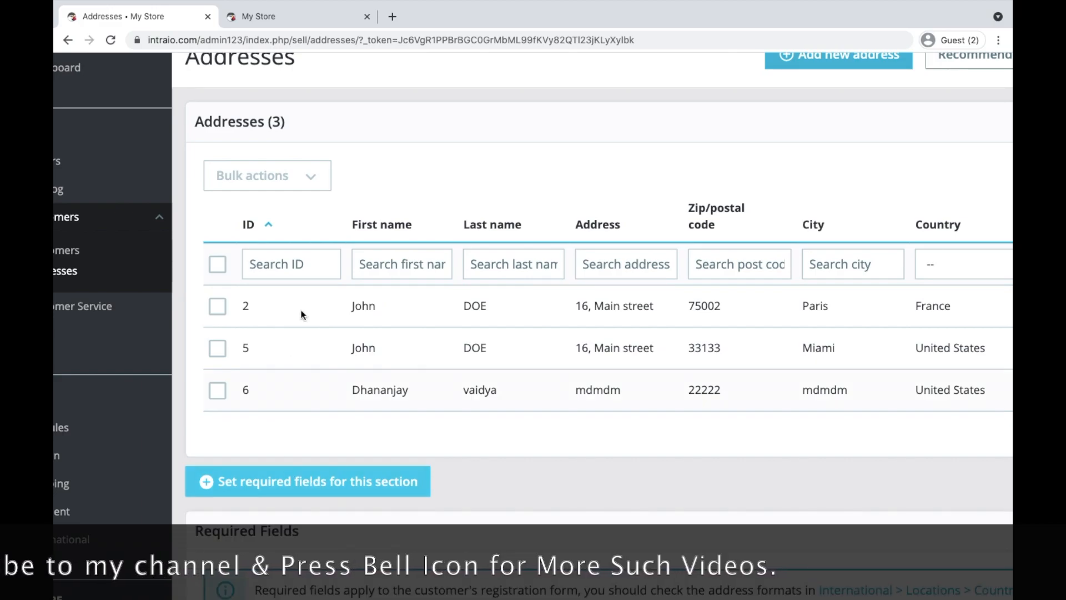
Delete the customer's saved address from the storefront account's Addresses page
left_click(299, 16)
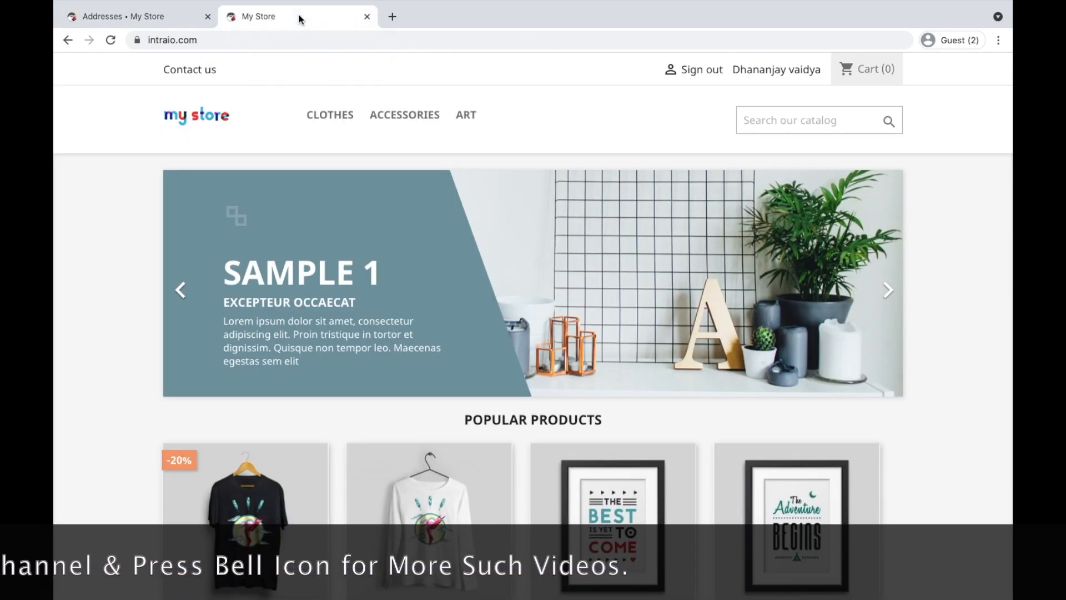
left_click(772, 68)
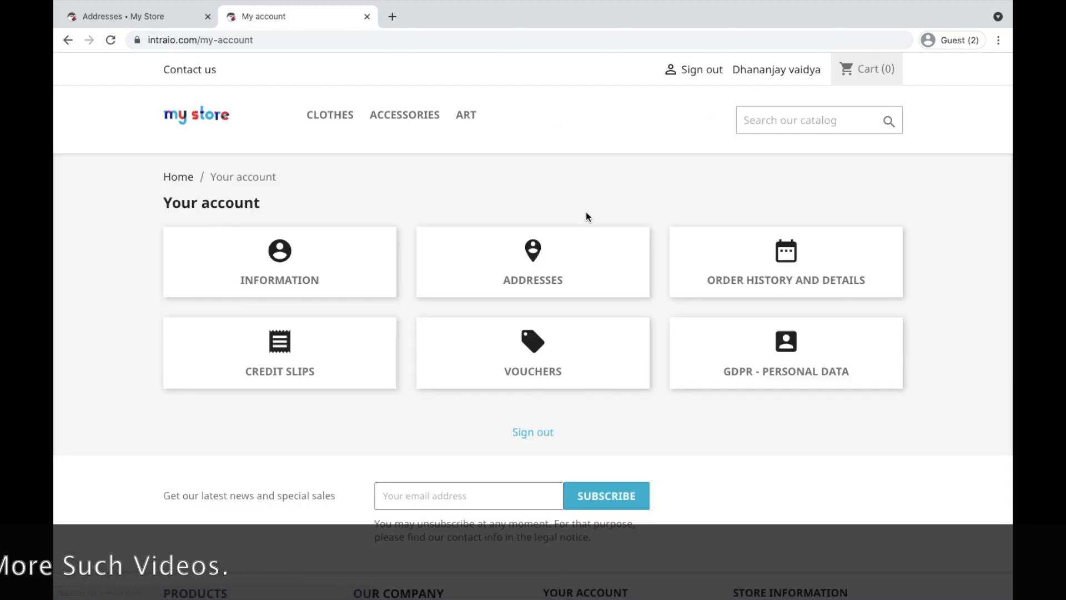
left_click(526, 255)
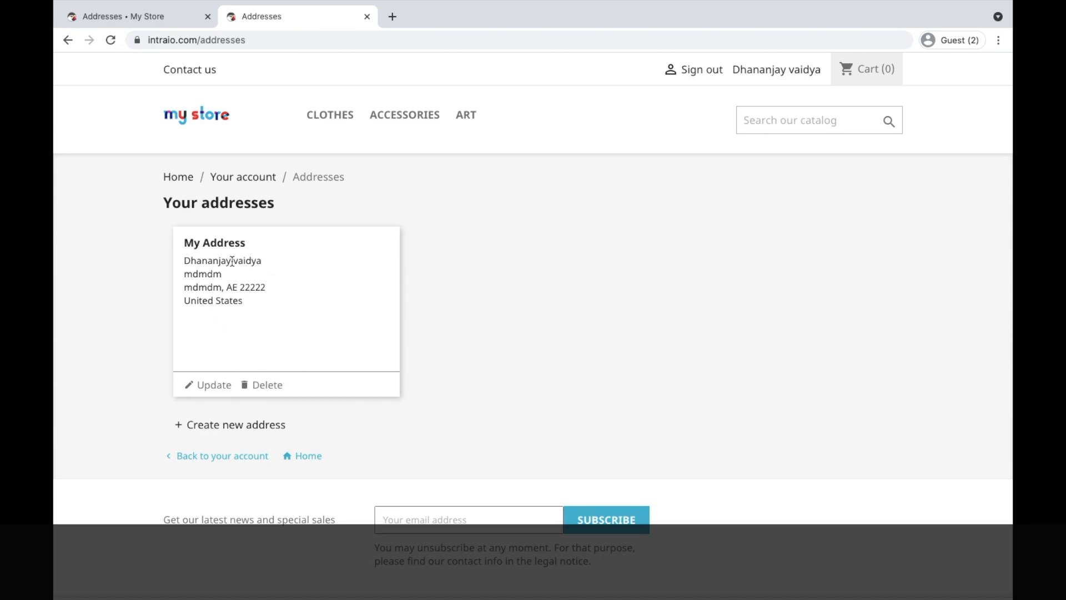
left_click(167, 25)
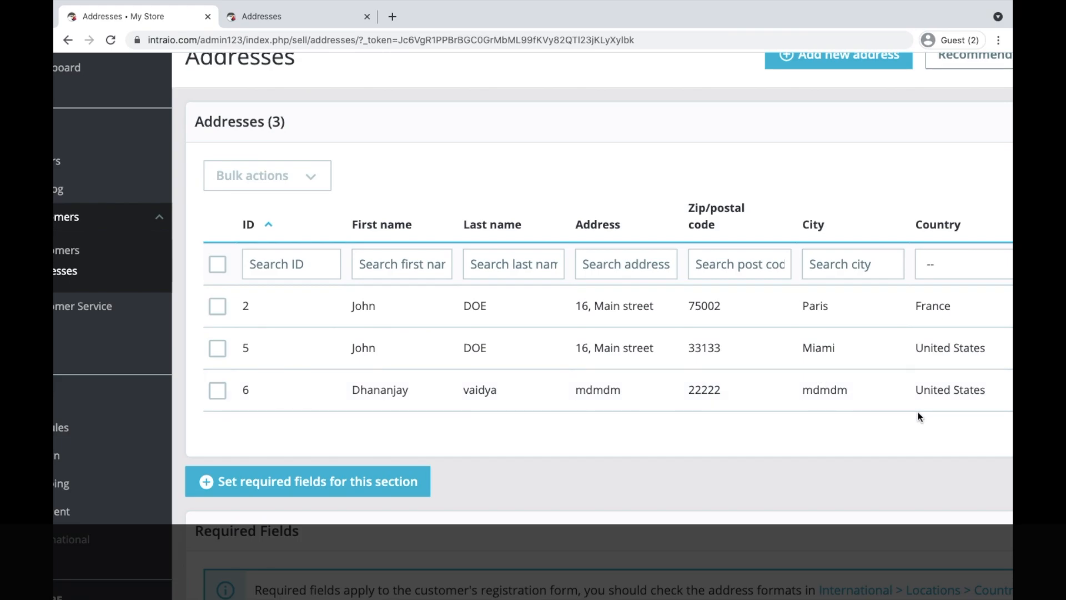
left_click(331, 18)
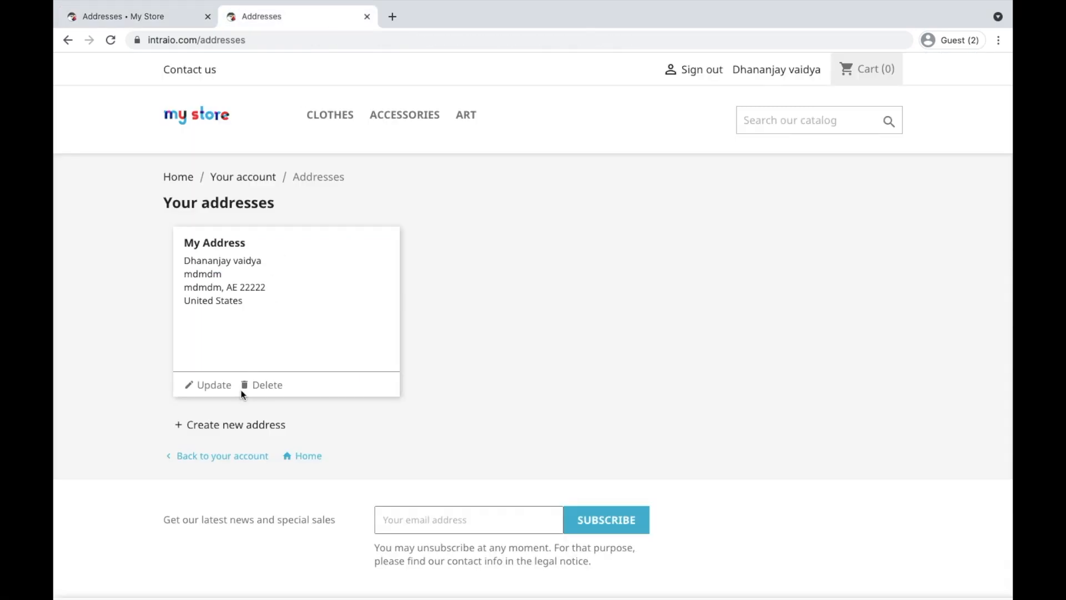
left_click(266, 384)
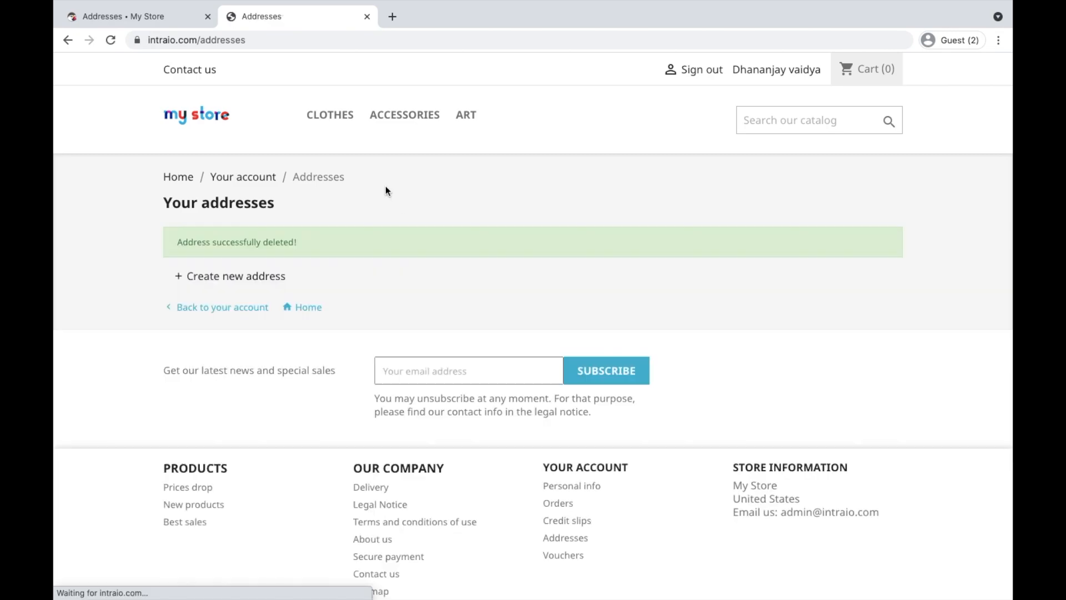
Reload the back-office Addresses list to confirm only 2 addresses remain
left_click(133, 17)
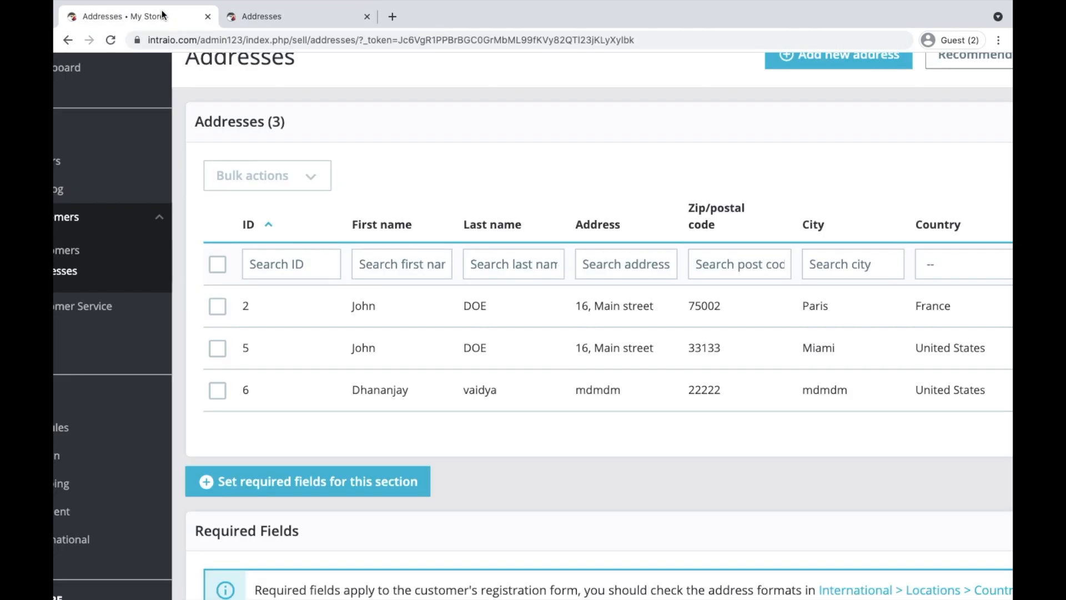
left_click(111, 40)
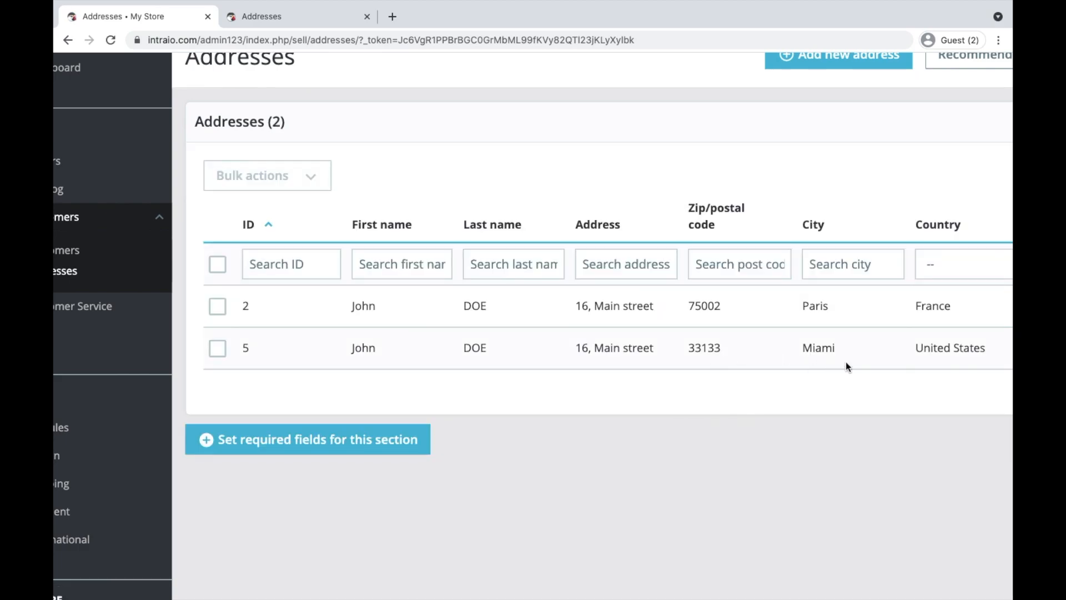
scroll(845, 362, "right", 5)
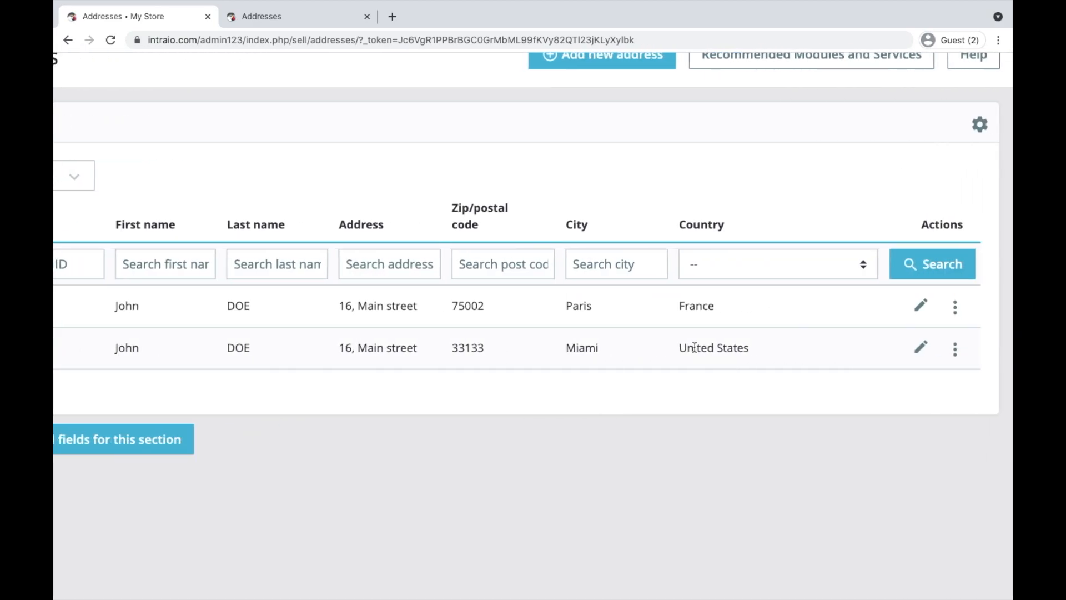
scroll(693, 348, "down", 2)
scroll(669, 177, "down", 2)
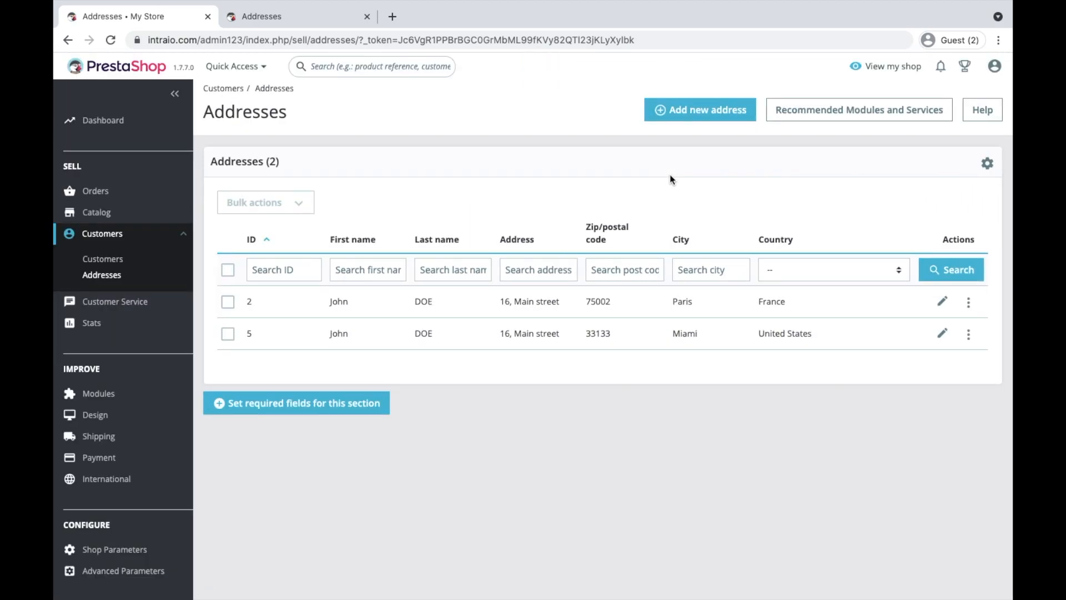
Start a new address, entering the customer's e-mail and the alias demo
left_click(668, 113)
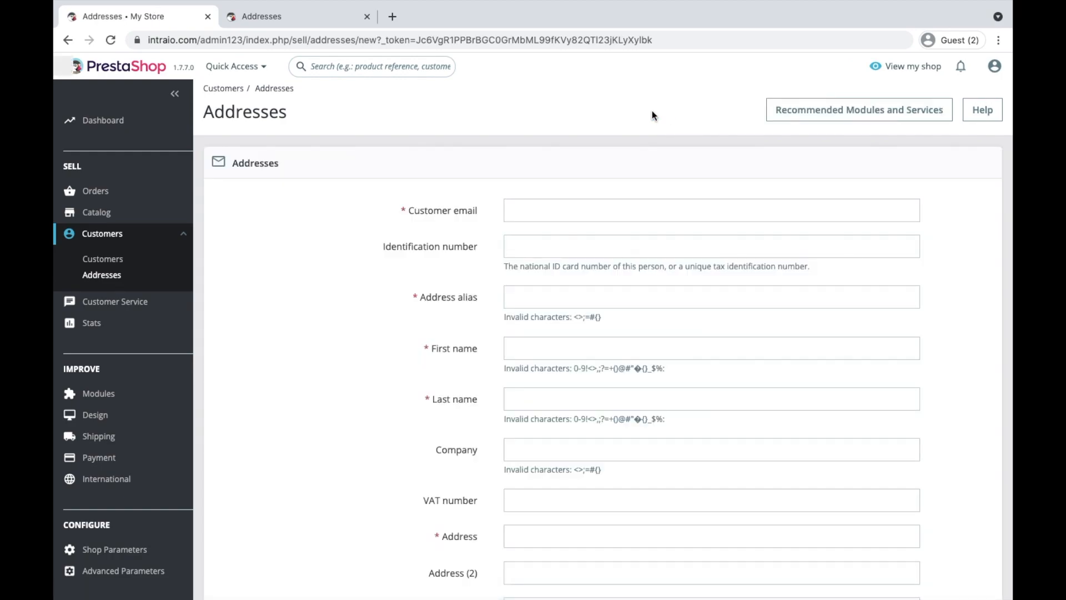
left_click(551, 207)
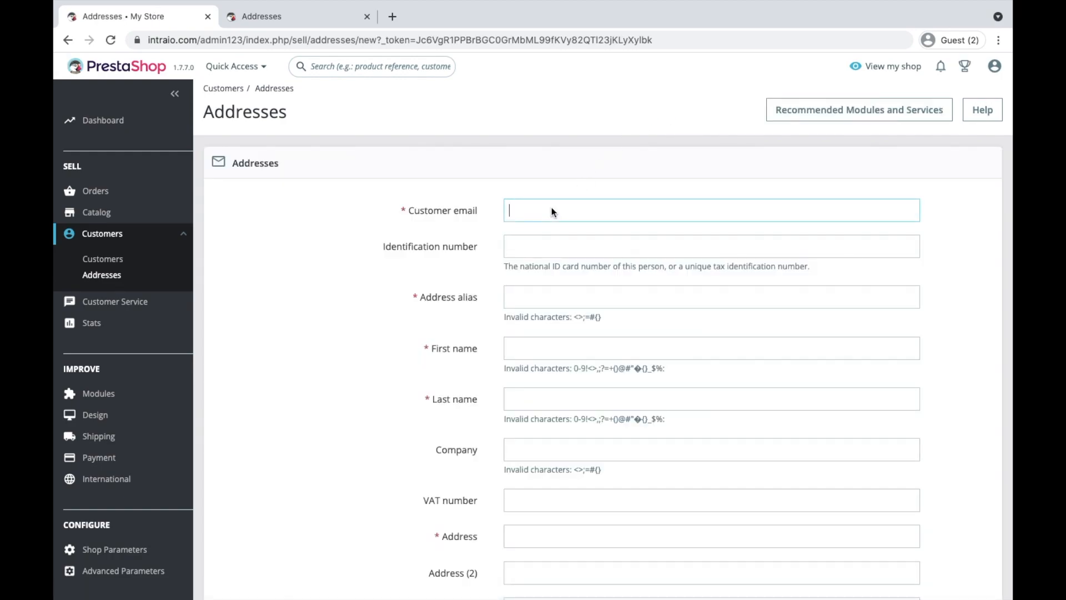
key("Tab")
key("Tab")
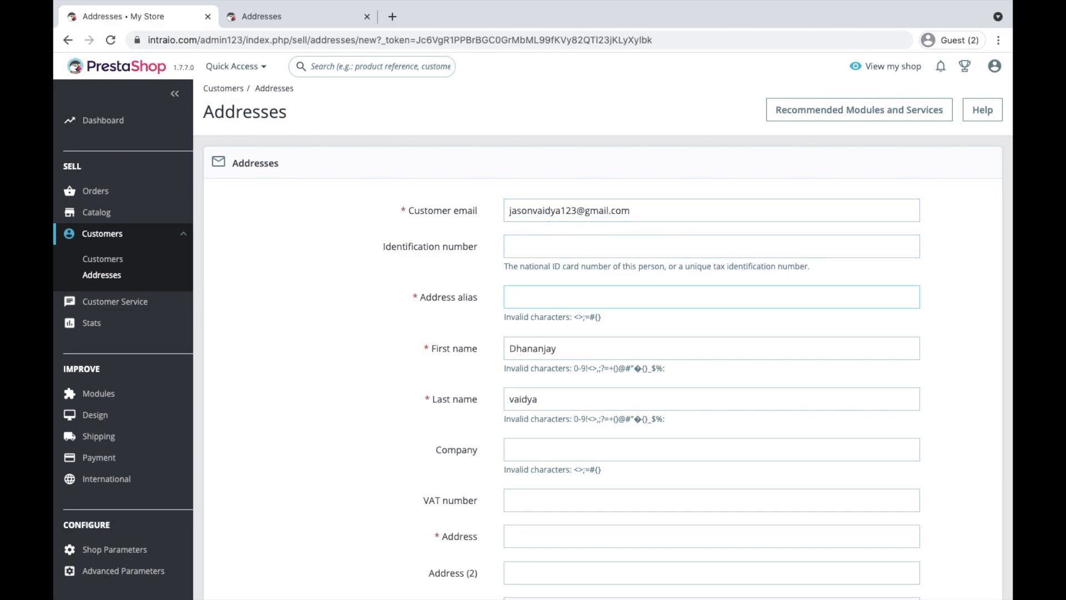
type("demo")
type("d")
key("BackSpace")
scroll(548, 500, "down", 3)
Fill in address 'demo 123', postal code '123 123' and city 'city'
left_click(551, 383)
type("demo 123")
left_click(550, 466)
scroll(550, 466, "up", 1)
type("123 123")
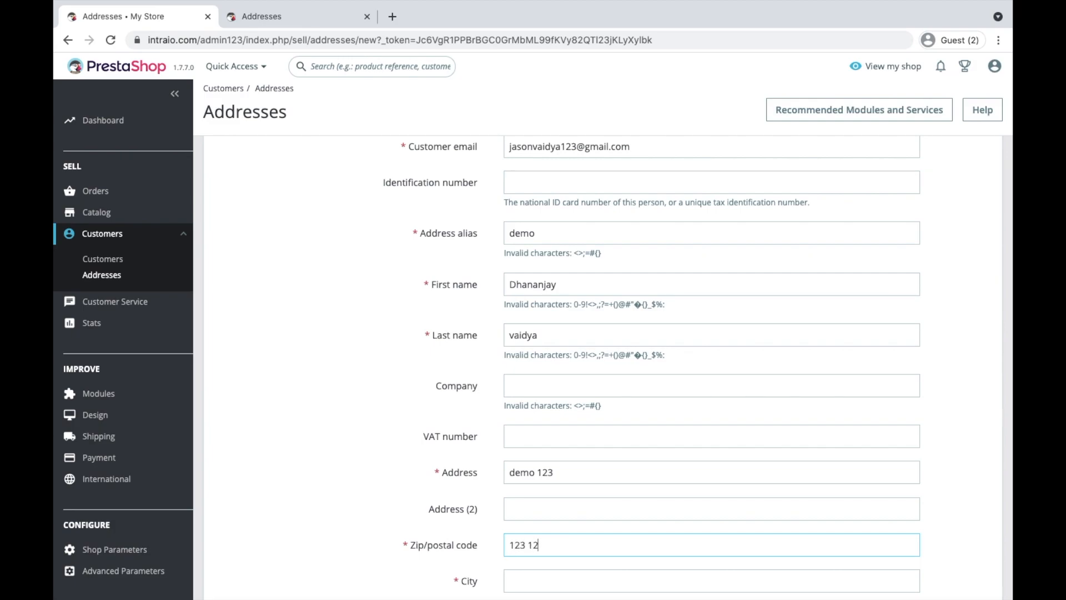
scroll(645, 401, "down", 3)
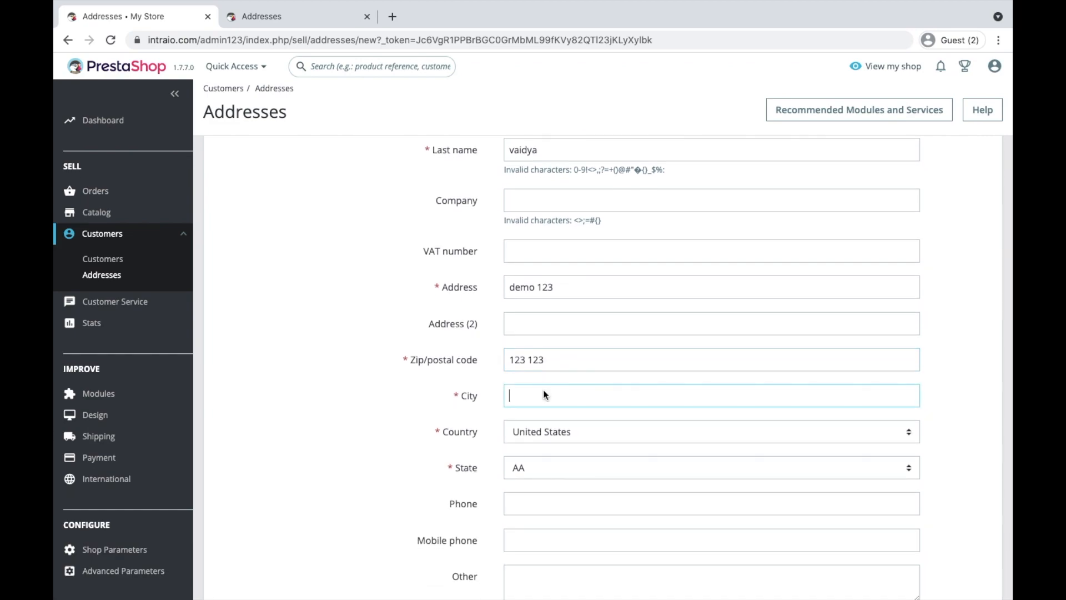
type("city")
Choose country India and state Arunachal Pradesh, then save the address
left_click(545, 434)
type("in")
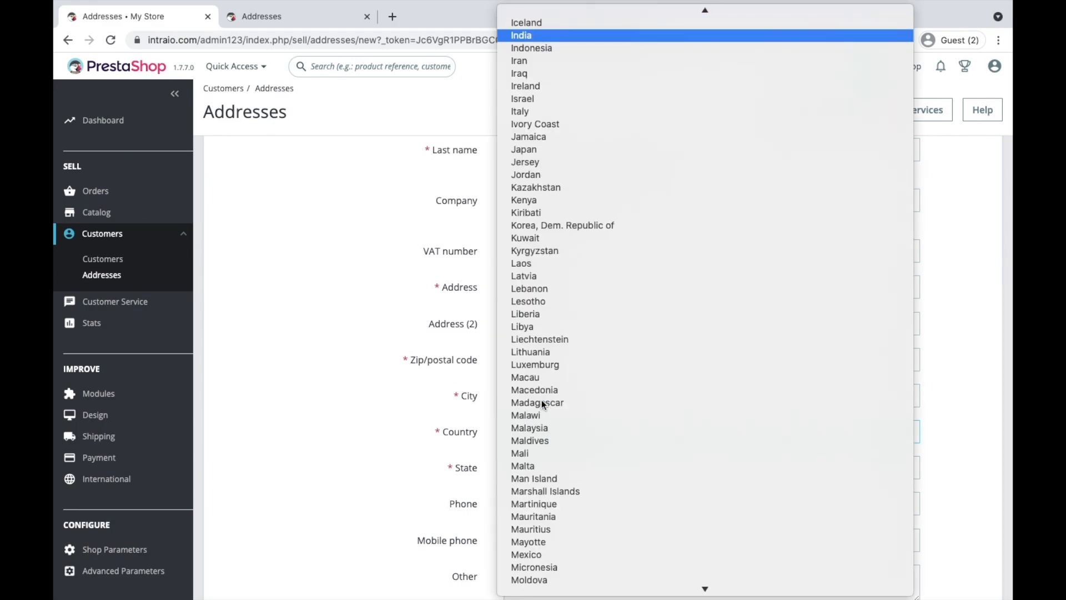
left_click(559, 105)
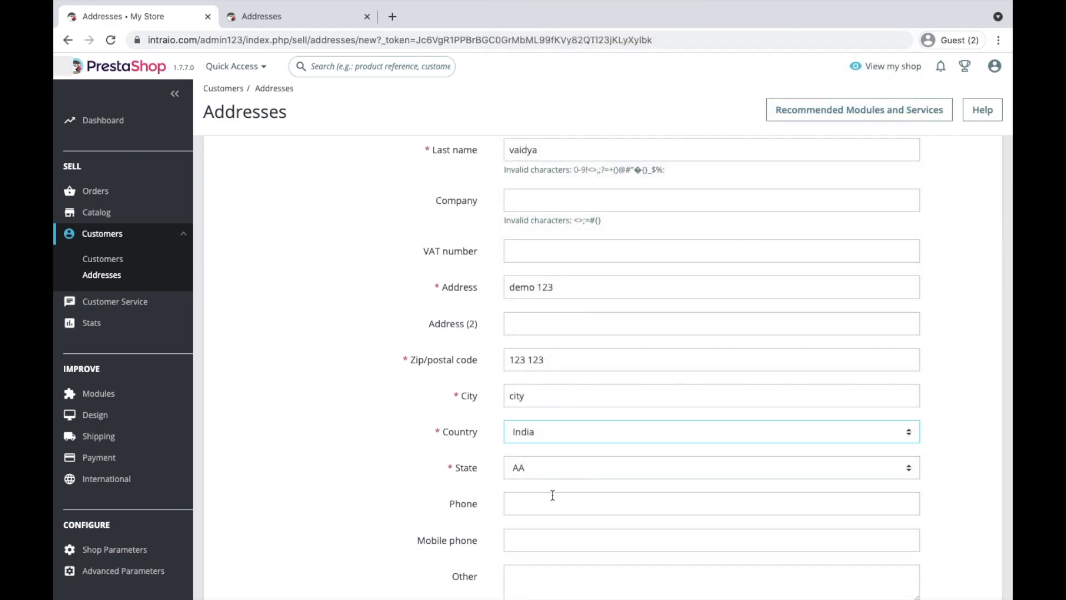
left_click(542, 472)
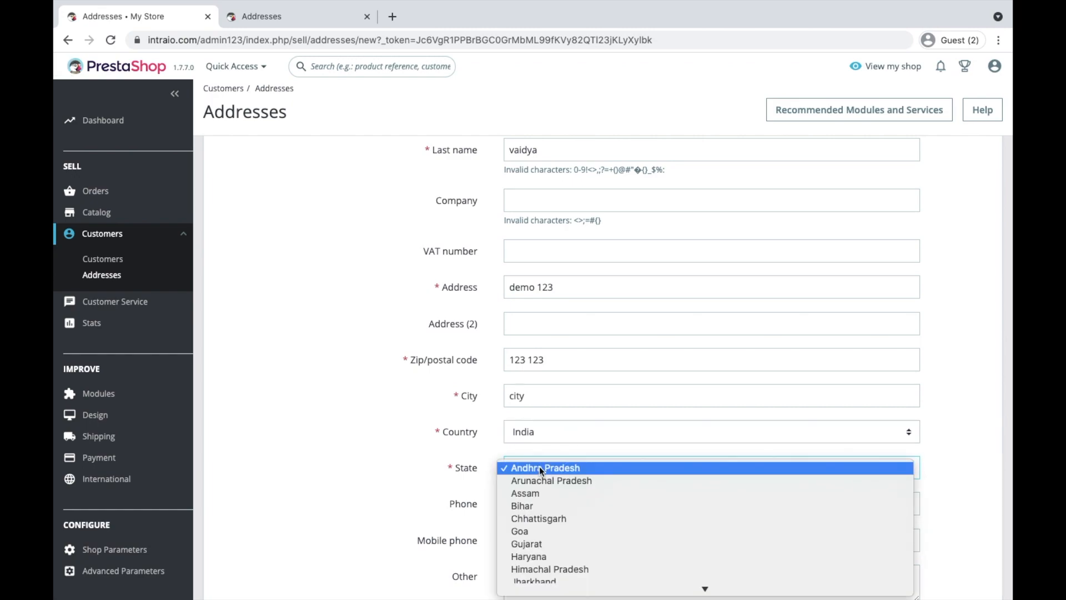
left_click(546, 483)
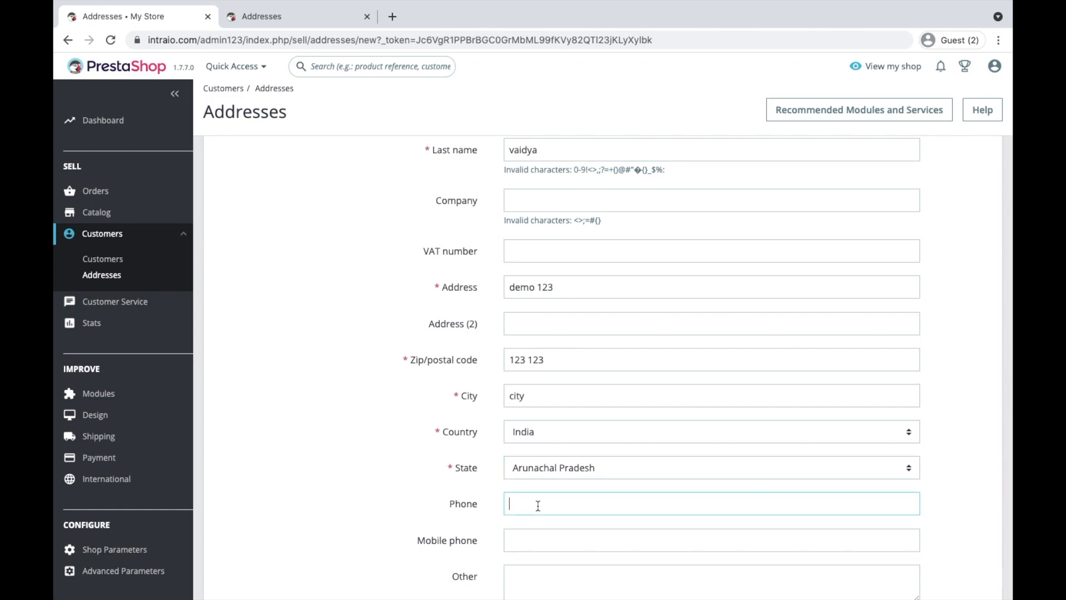
scroll(538, 505, "down", 2)
left_click(963, 566)
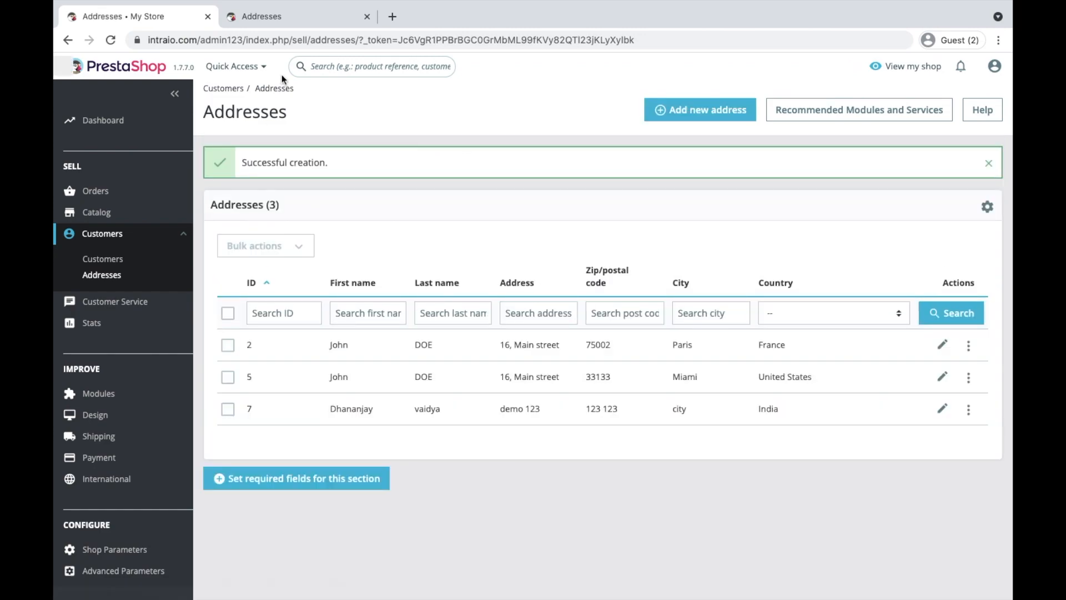
left_click(314, 21)
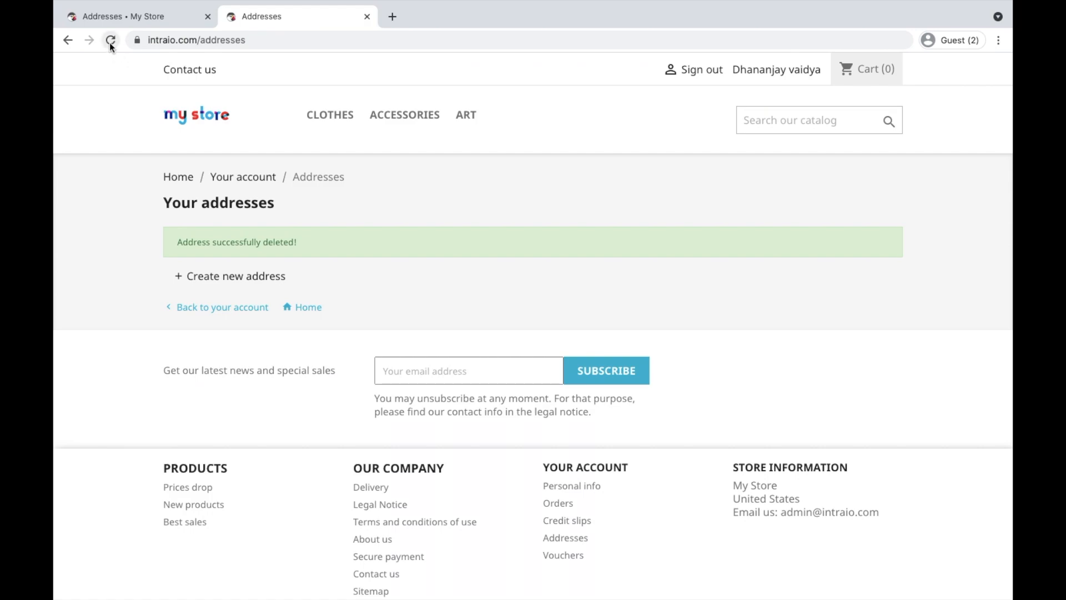
left_click(111, 41)
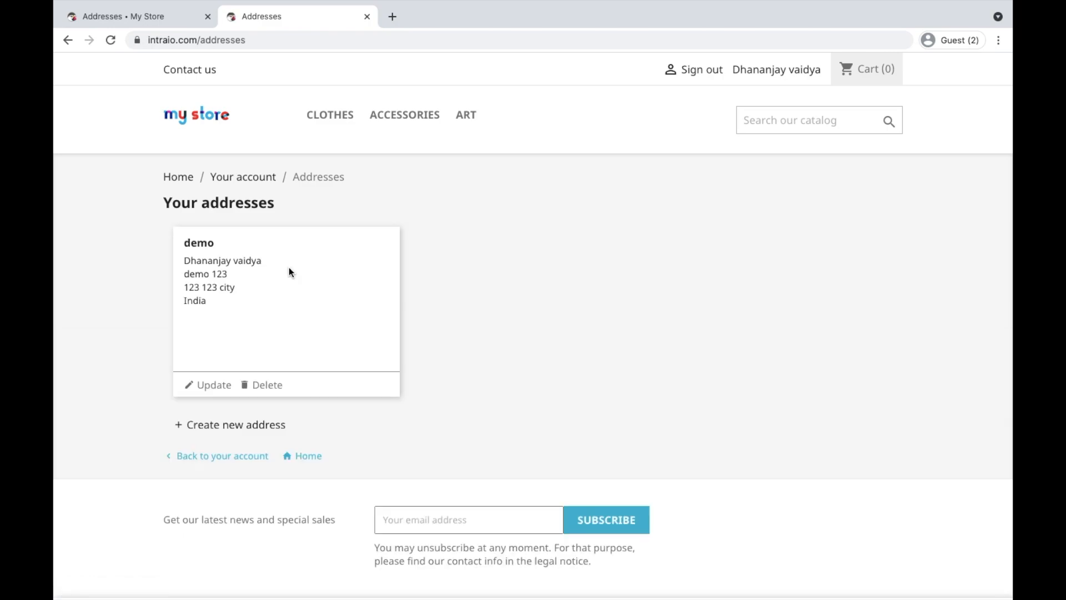
left_click(145, 16)
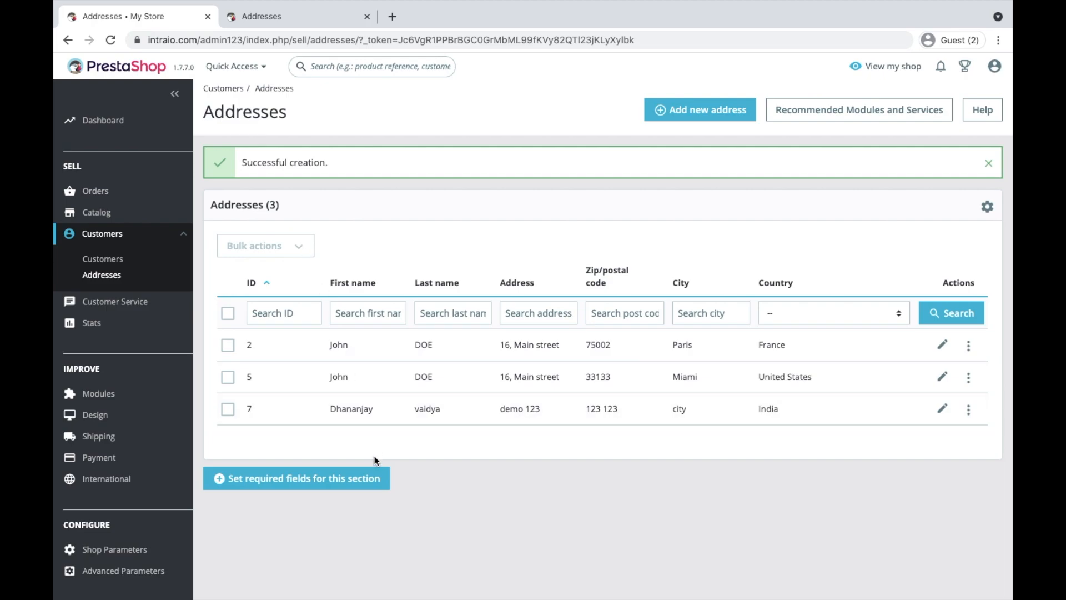
scroll(295, 482, "up", 5)
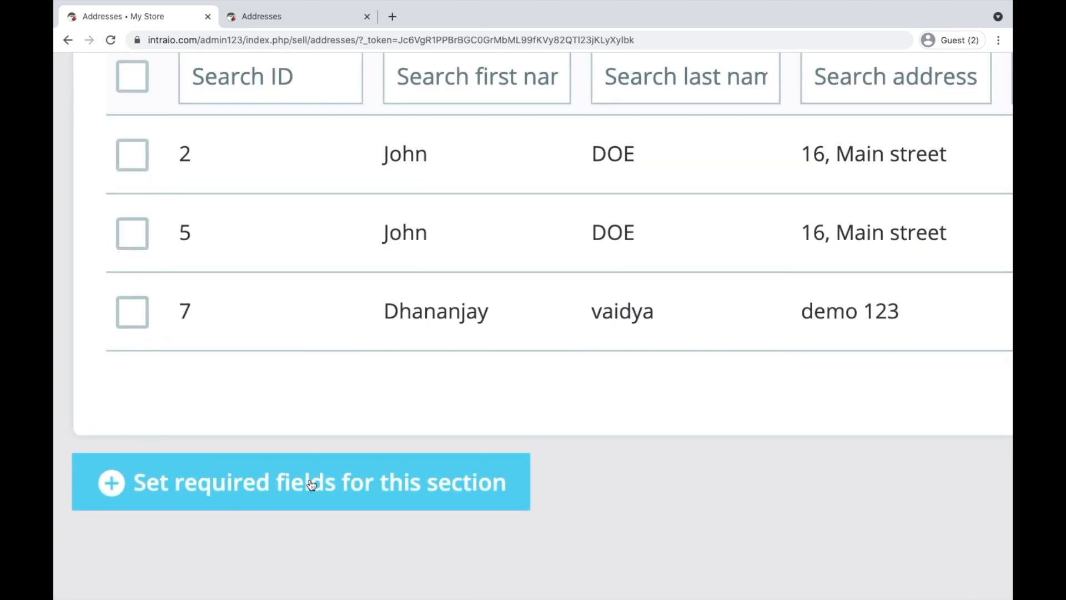
scroll(335, 493, "down", 5)
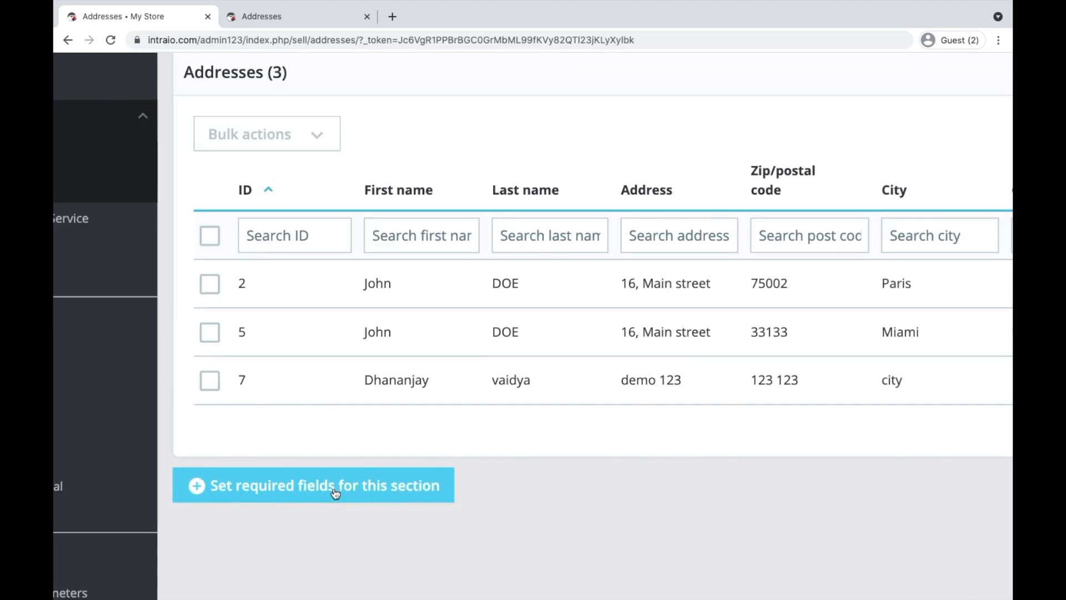
Show the address Required Fields panel and scroll through it, with no optional fields required
left_click(278, 482)
scroll(279, 484, "down", 3)
scroll(412, 404, "down", 2)
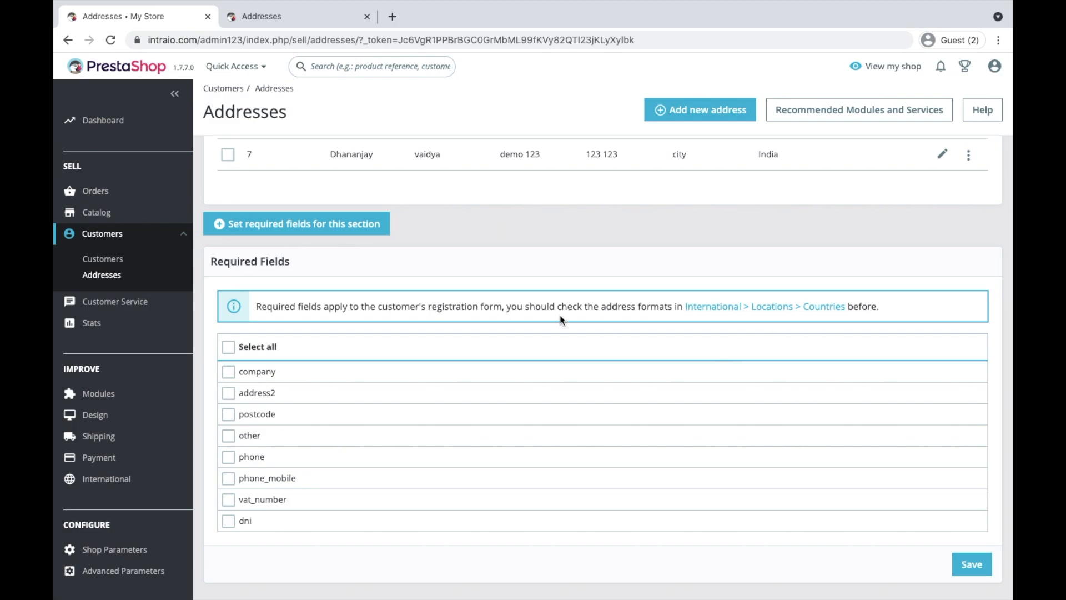
scroll(732, 314, "up", 4)
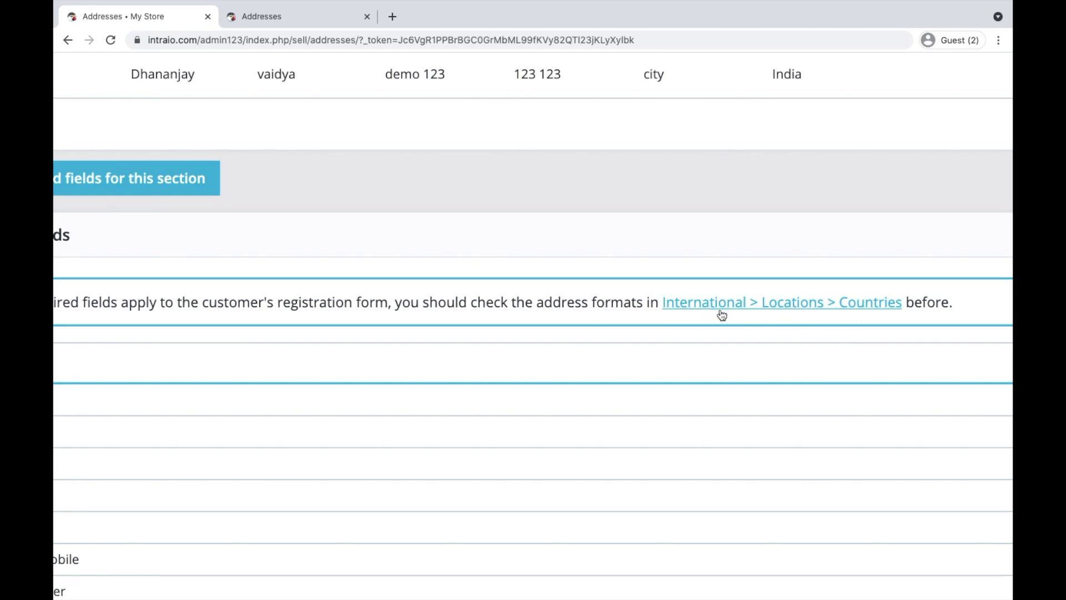
scroll(734, 314, "down", 3)
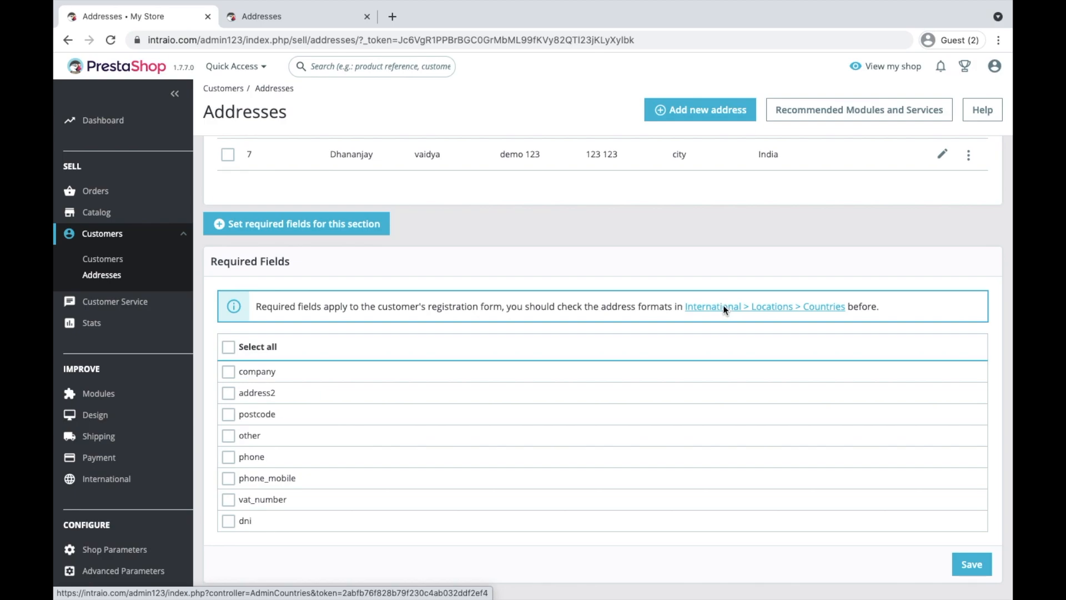
Go to Locations > Countries, filter the list for india, and open India's edit form
left_click(722, 307)
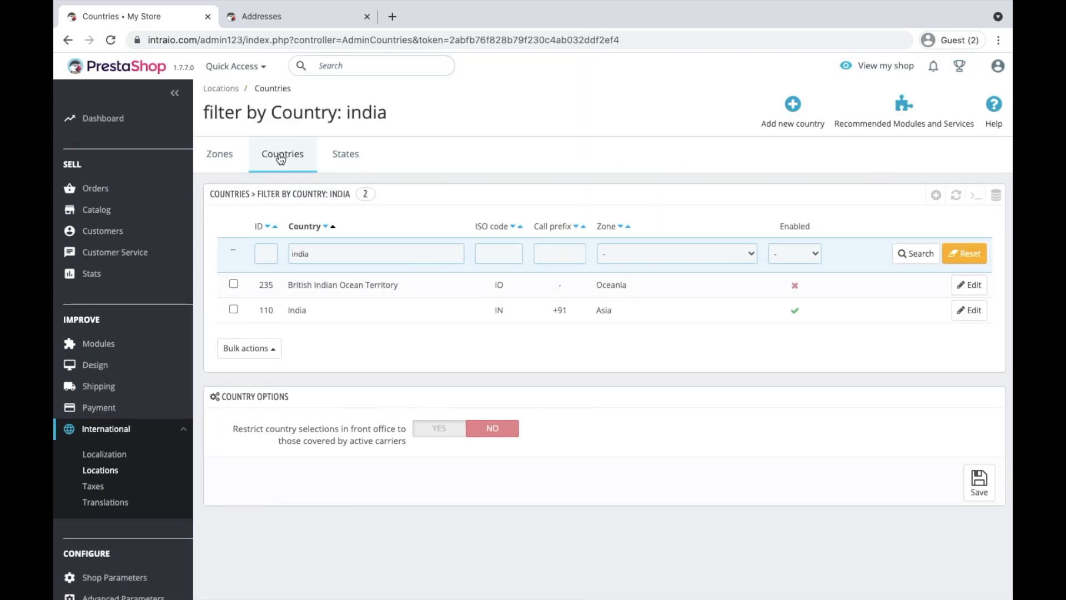
scroll(275, 161, "up", 5)
scroll(284, 165, "down", 5)
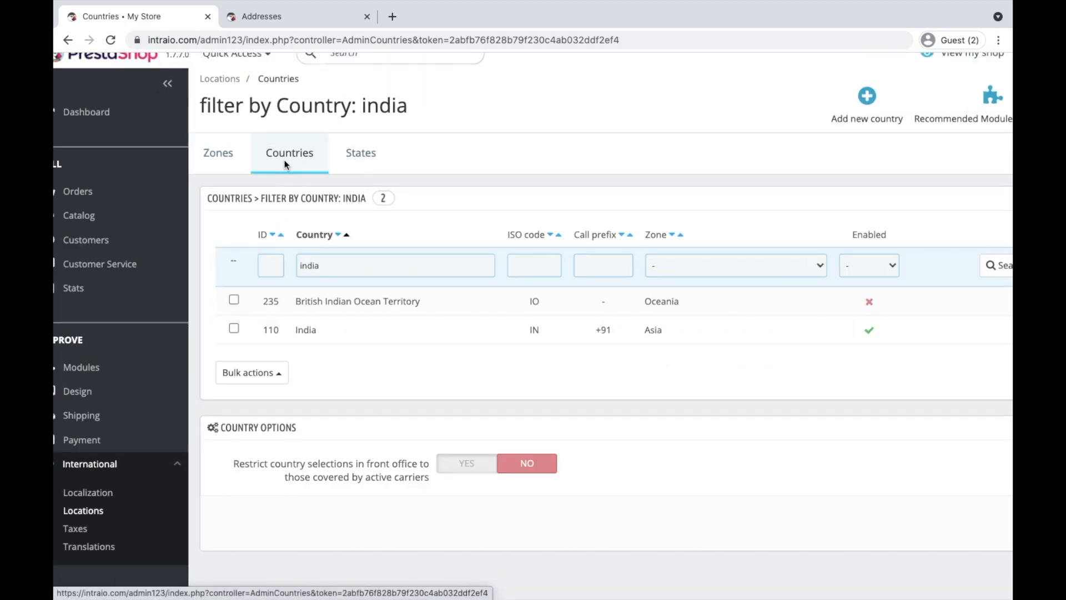
left_click(346, 261)
double_click(302, 258)
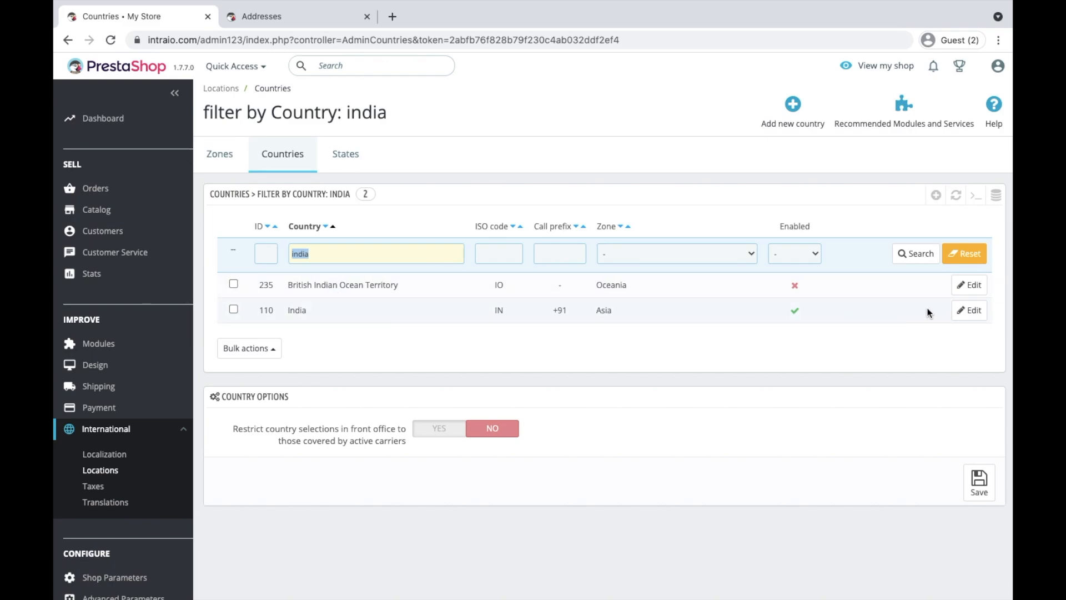
left_click(968, 311)
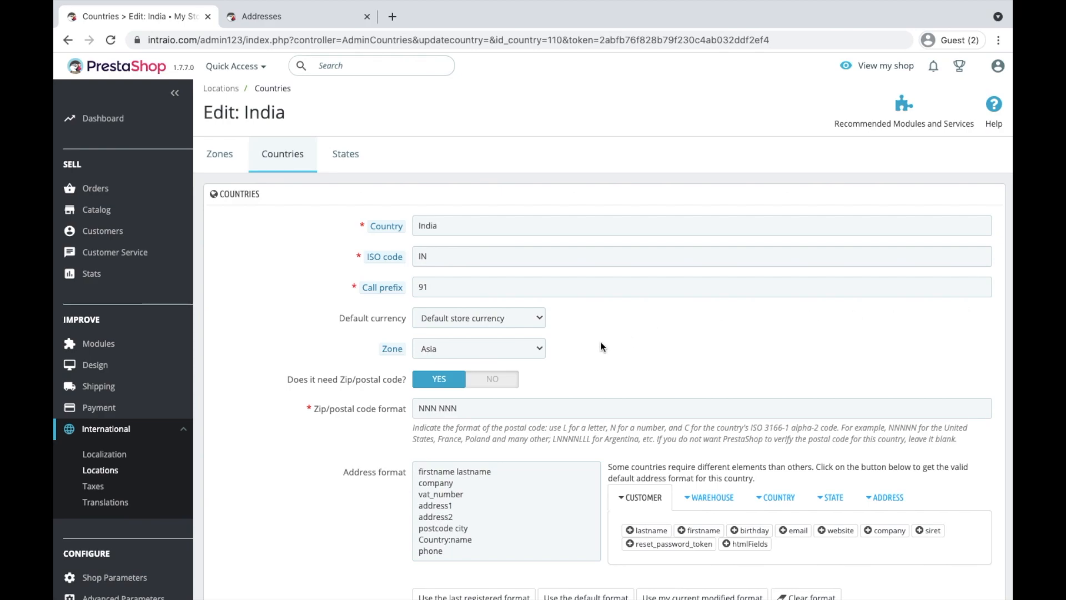
Try replacing India's zip format with 4000000, then undo it back to NNN NNN
left_click(439, 408)
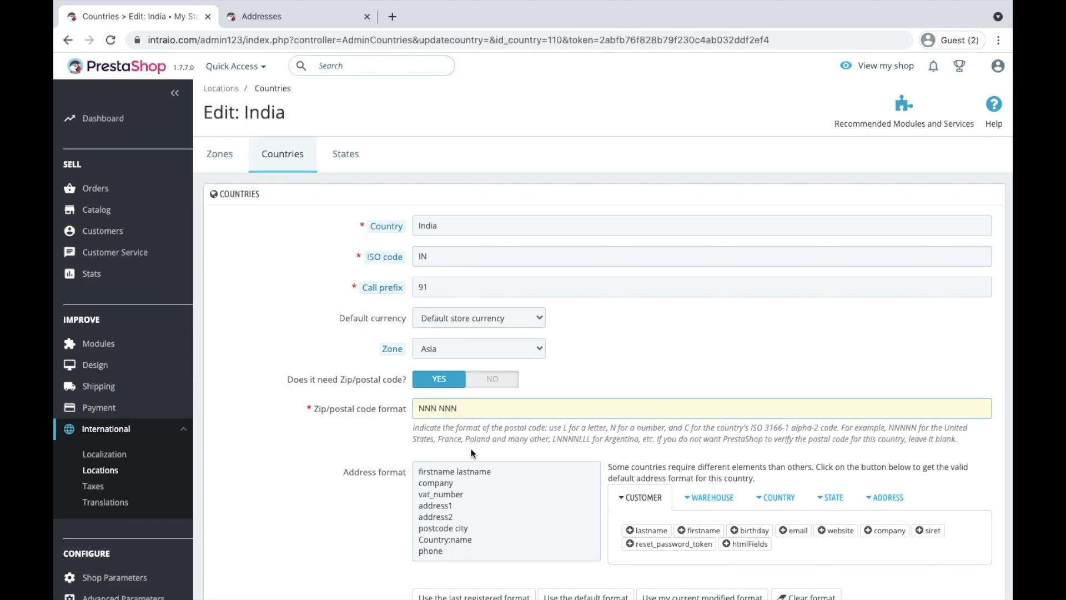
key("ctrl+a")
type("4000000")
key("BackSpace")
key("BackSpace")
key("BackSpace")
key("BackSpace")
key("BackSpace")
key("BackSpace")
key("BackSpace")
key("ctrl+z")
left_click(380, 412)
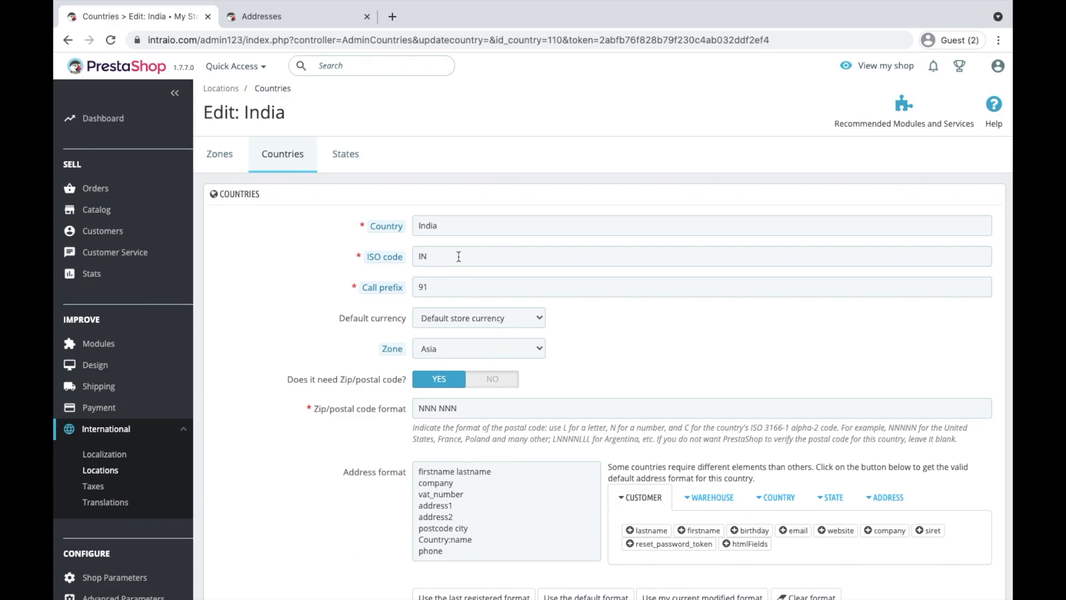
Set India's default currency to US Dollar
scroll(425, 286, "up", 5)
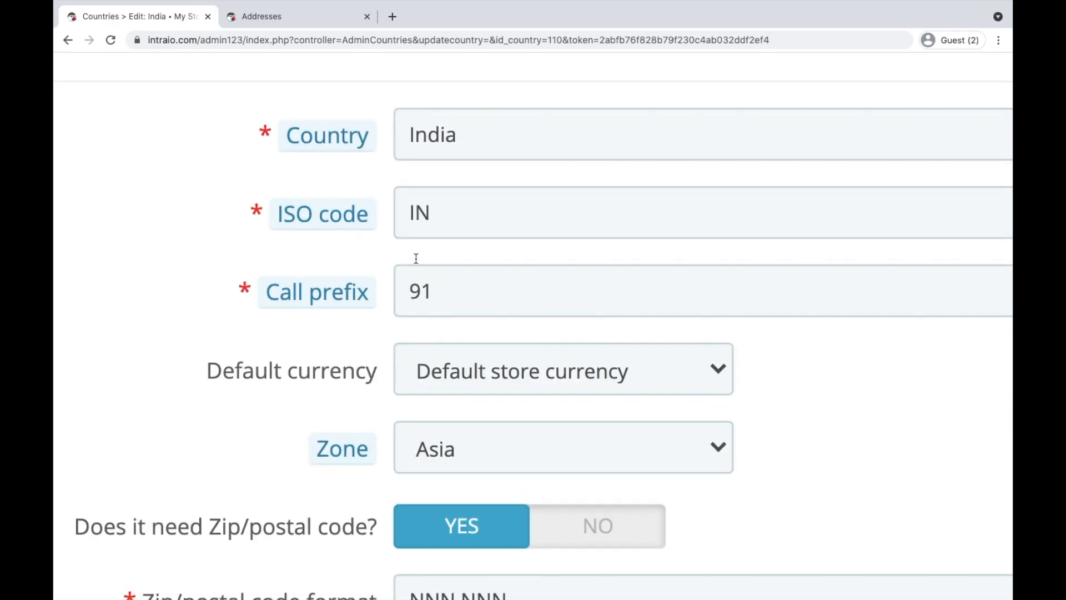
scroll(463, 310, "down", 1)
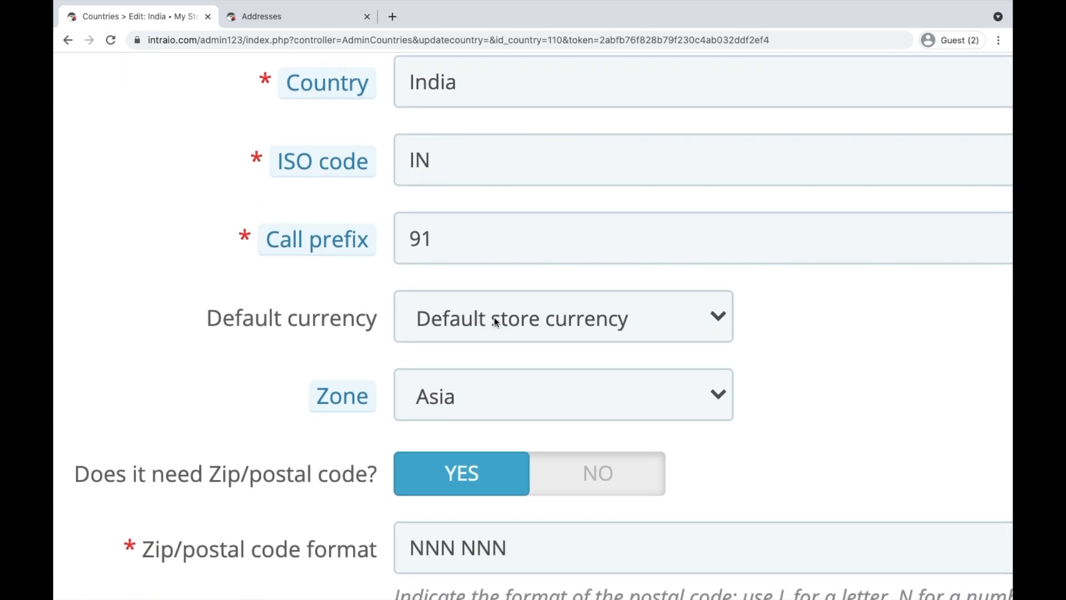
left_click(495, 321)
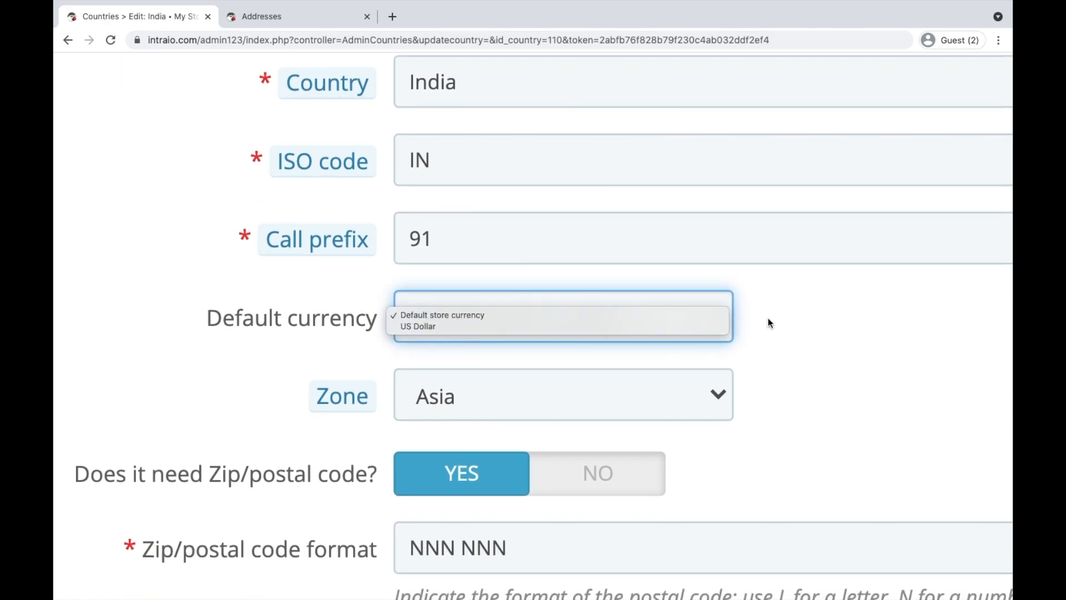
left_click(816, 315)
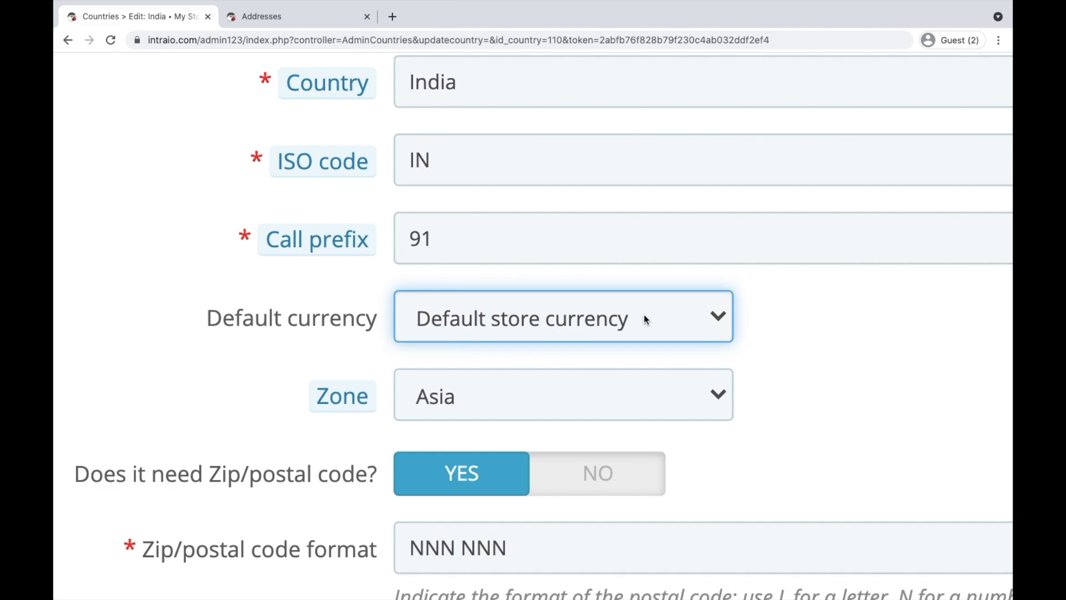
left_click(584, 324)
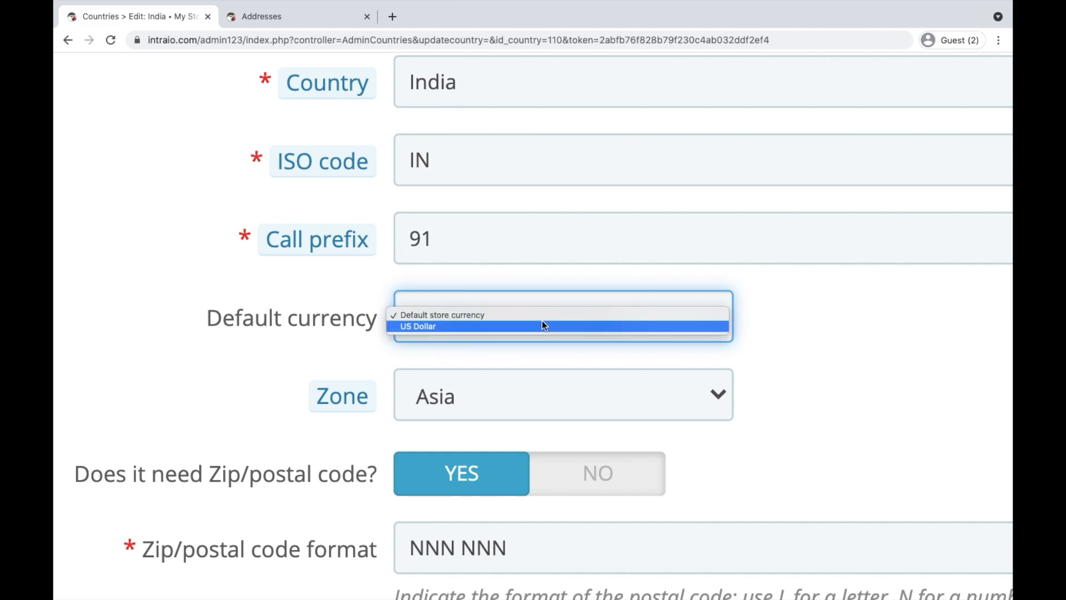
left_click(898, 349)
key("ctrl+0")
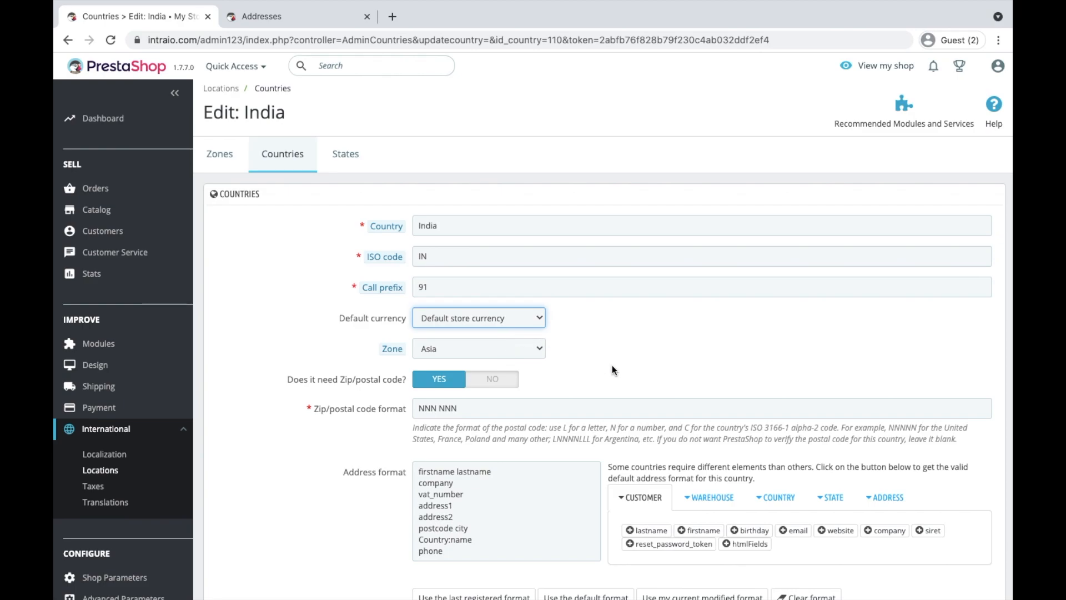
scroll(555, 299, "down", 2)
scroll(551, 291, "up", 1)
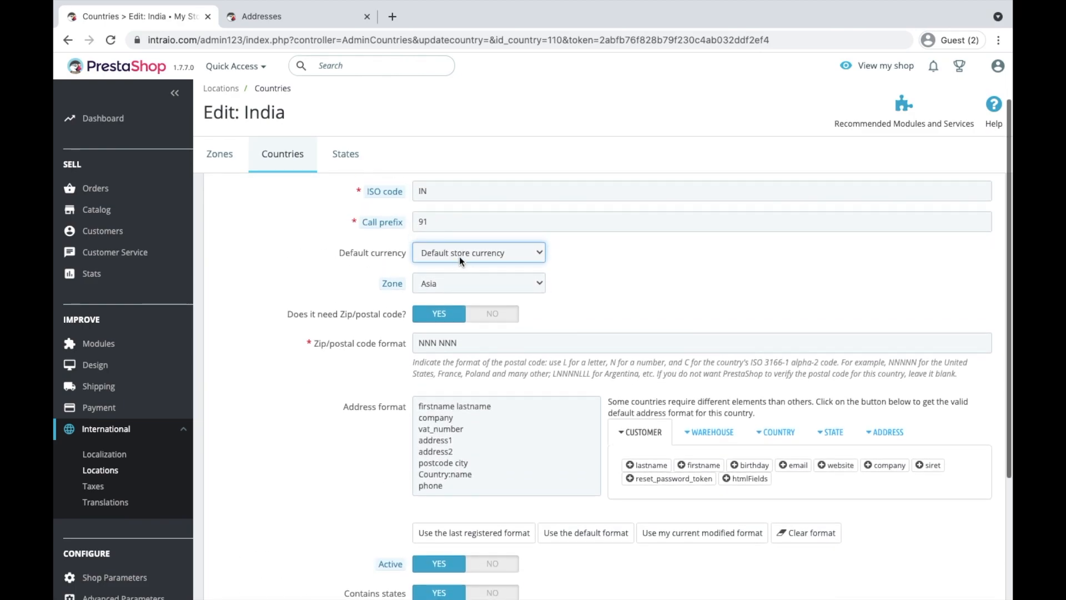
left_click(491, 252)
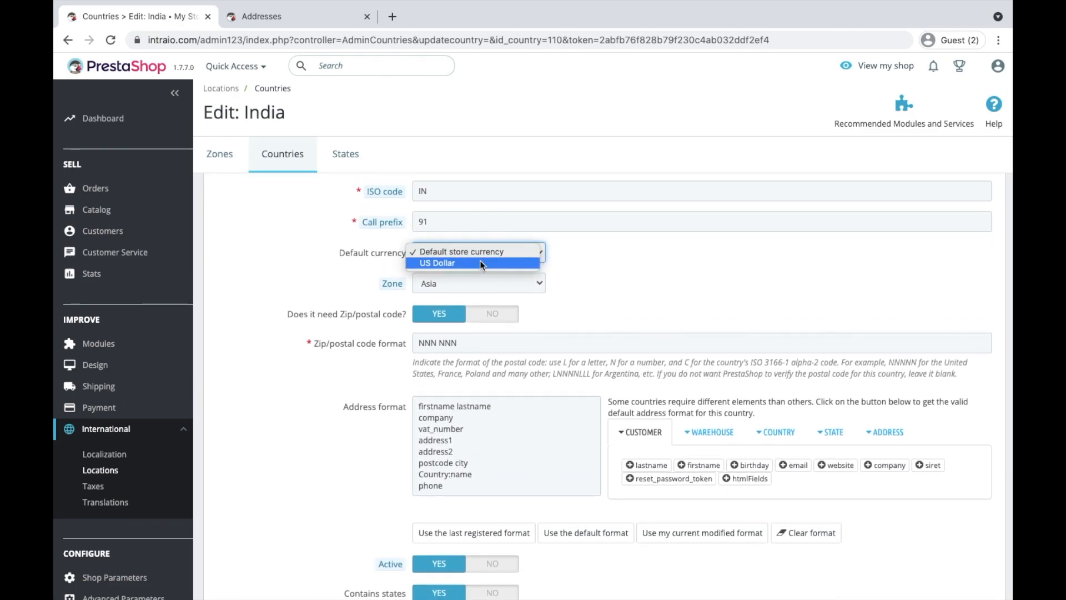
left_click(480, 262)
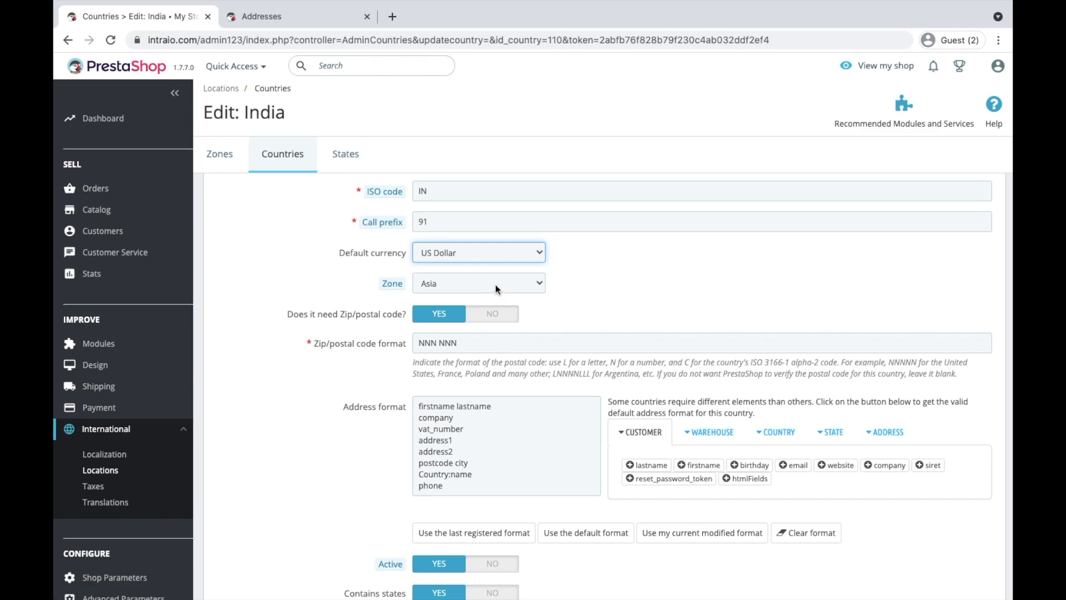
Delete the space in India's zip format so it reads NNNNNN, removing stray hyphen and colon
mouse_move(392, 282)
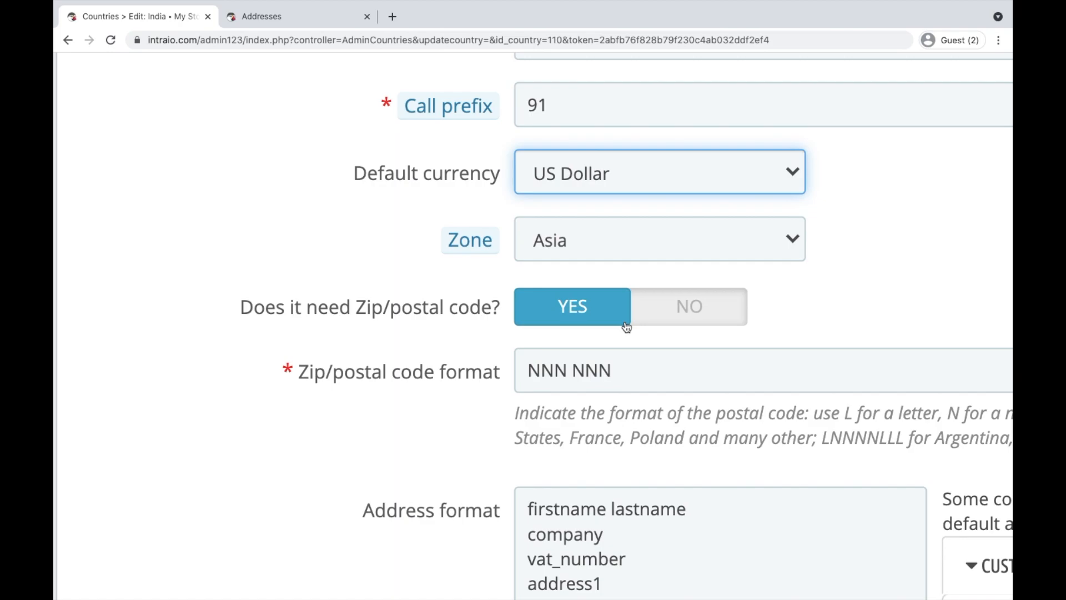
scroll(682, 318, "down", 5)
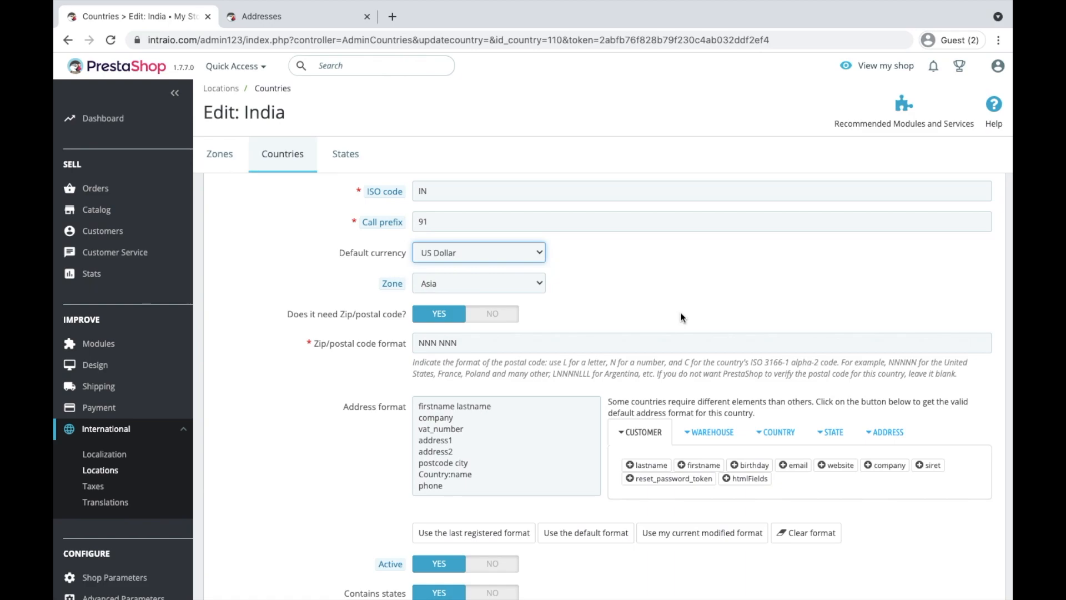
double_click(475, 342)
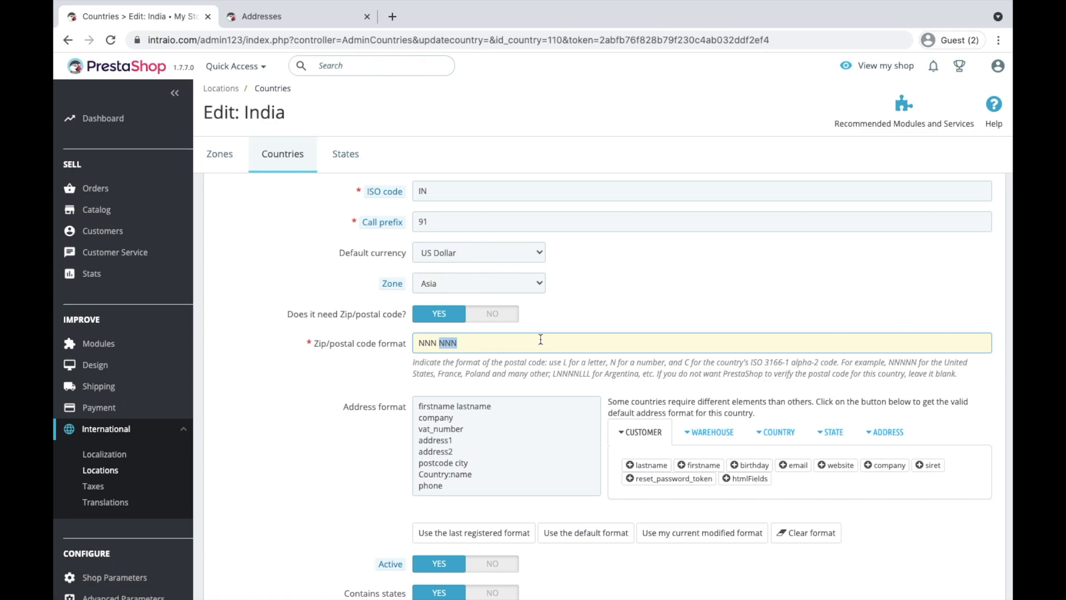
left_click(488, 344)
left_click_drag(533, 342, 415, 342)
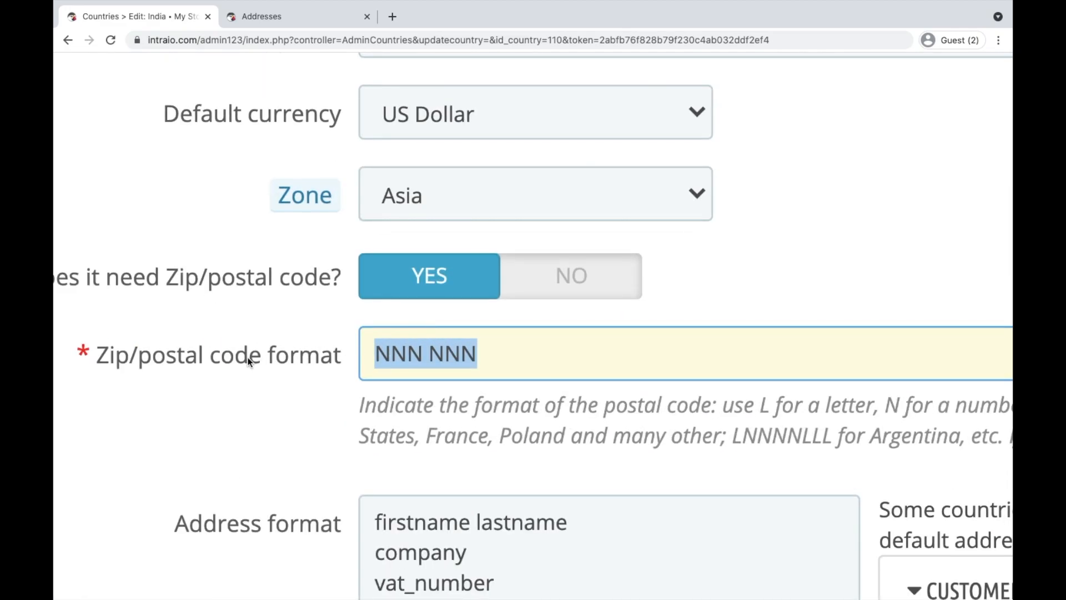
left_click(428, 355)
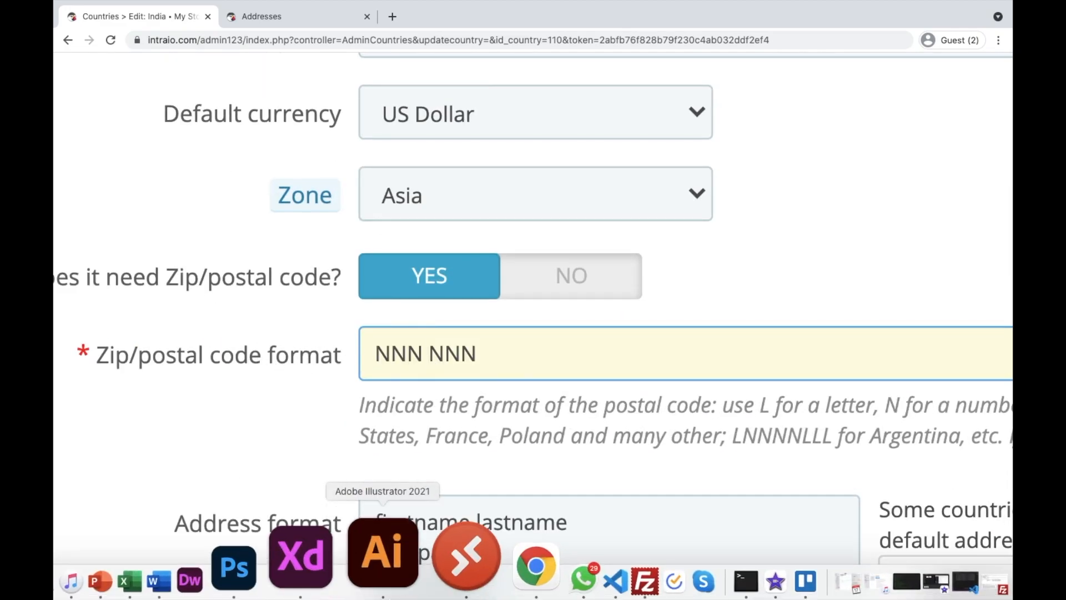
key("BackSpace")
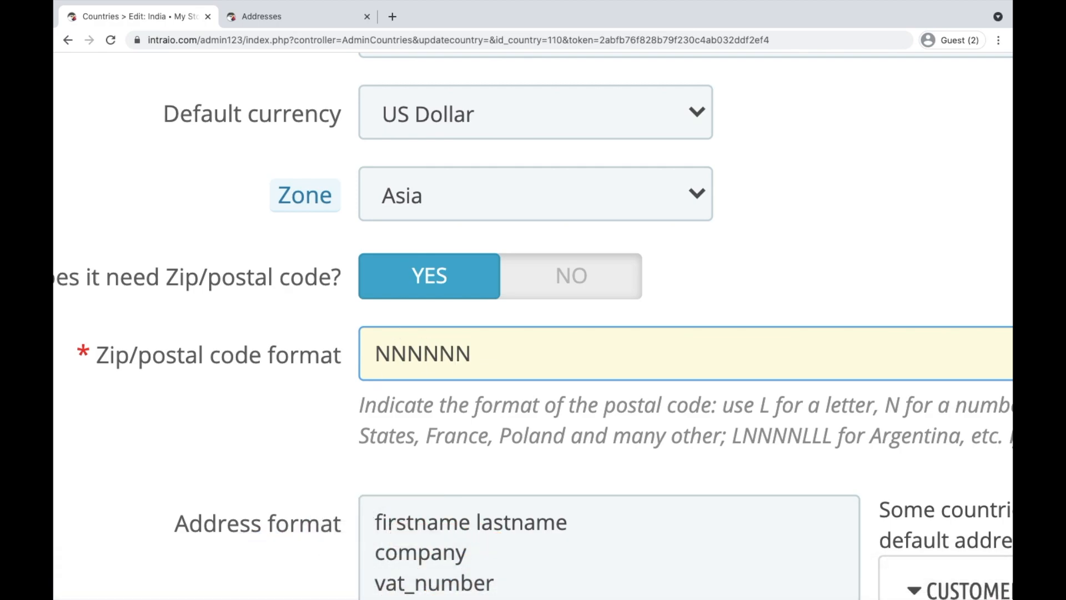
type("-")
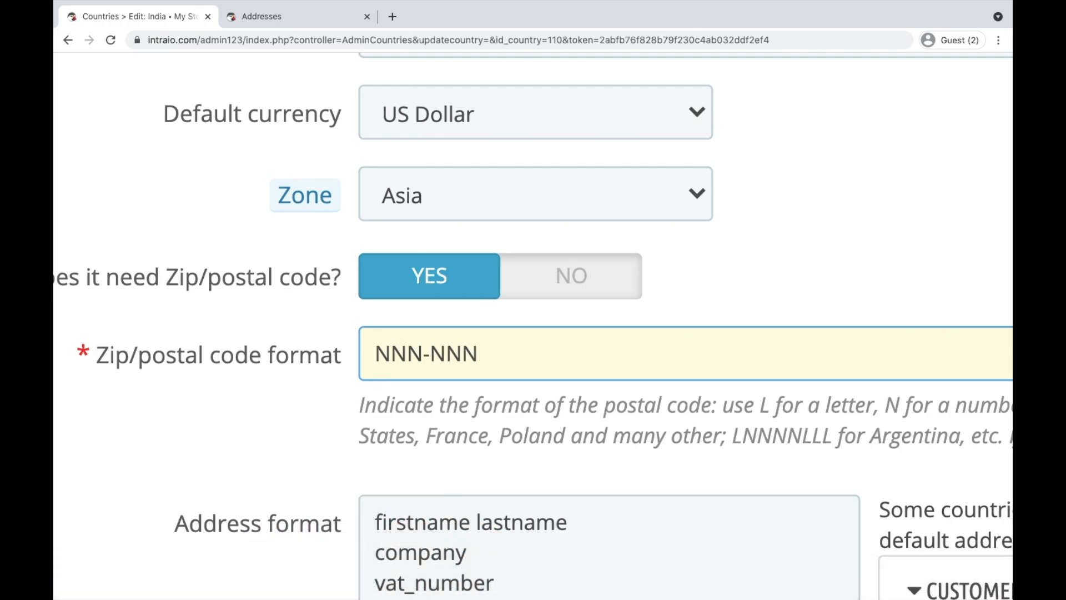
key("BackSpace")
type(":")
key("BackSpace")
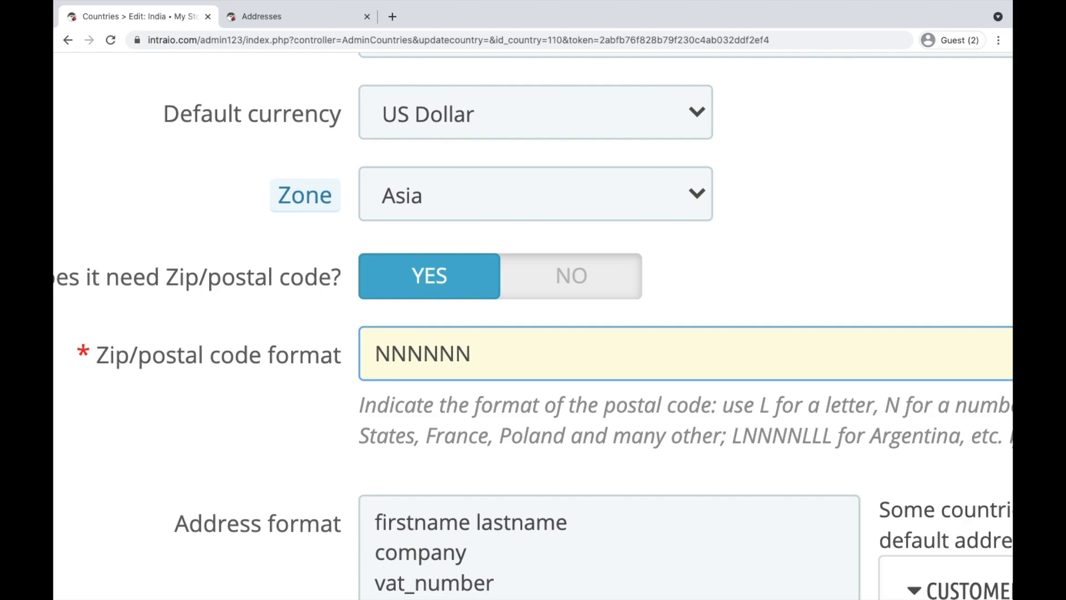
Scroll down from the zip format field to India's Address format box
left_click(375, 355)
left_click(480, 355)
scroll(505, 380, "down", 5)
scroll(505, 333, "down", 3)
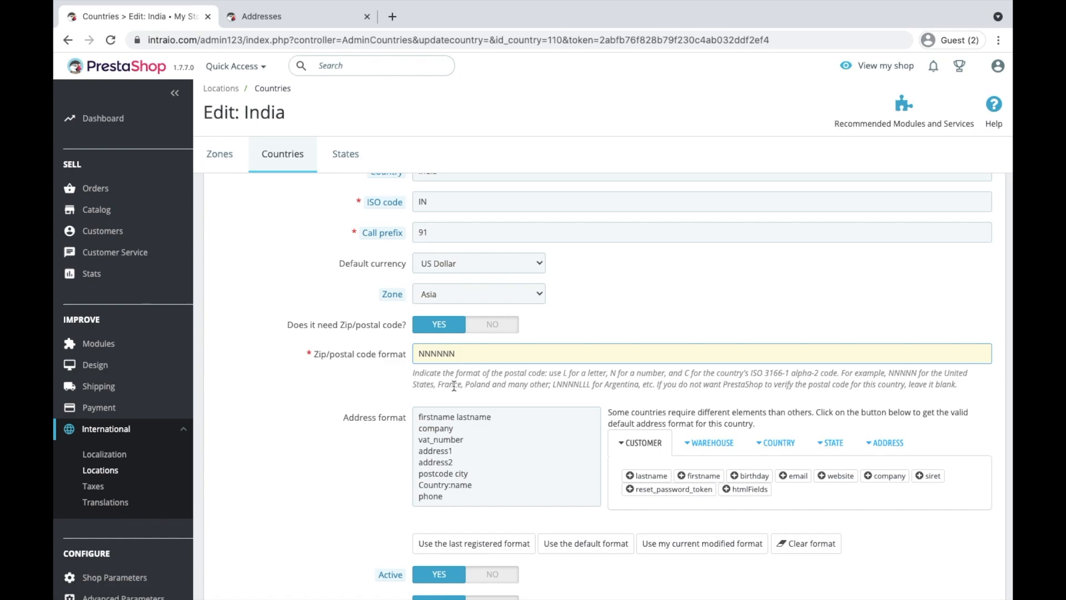
scroll(621, 344, "down", 3)
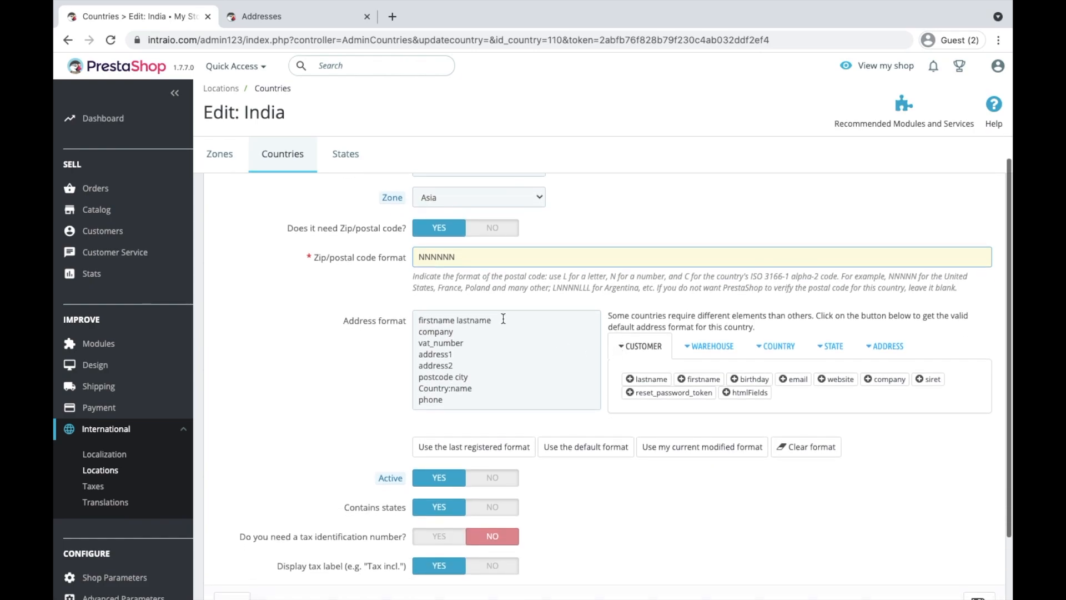
left_click(420, 319)
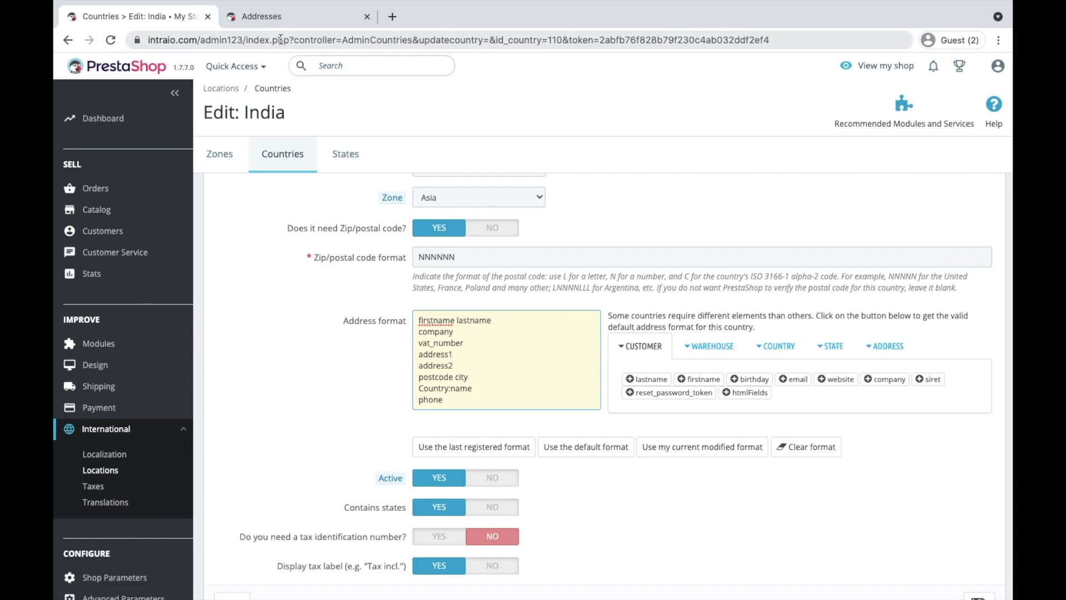
Open a new address form on the storefront for comparison, then return to India's edit page
left_click(276, 17)
left_click(259, 425)
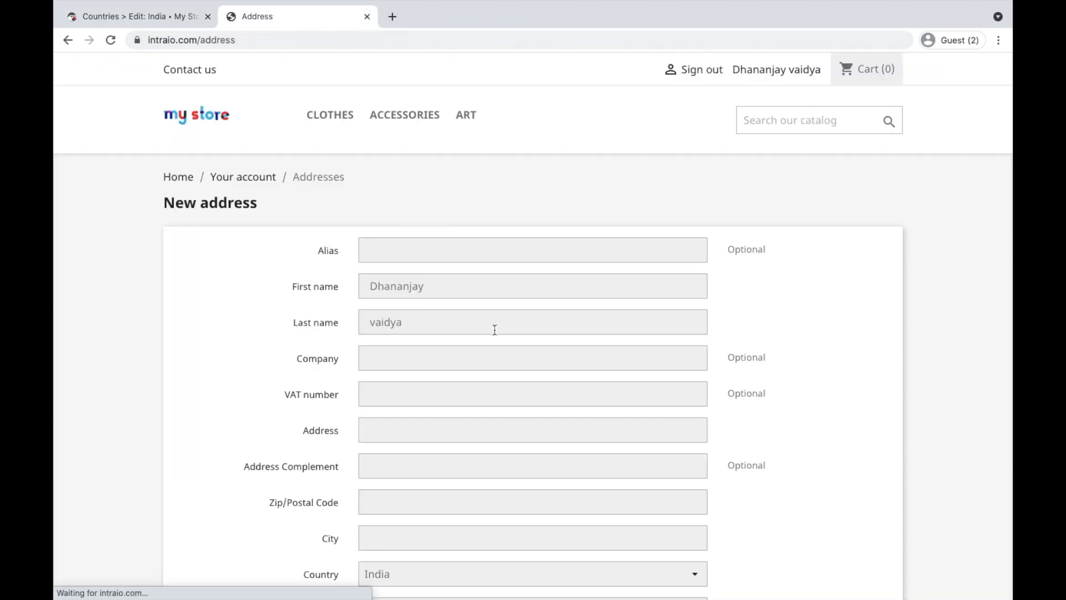
scroll(609, 417, "down", 2)
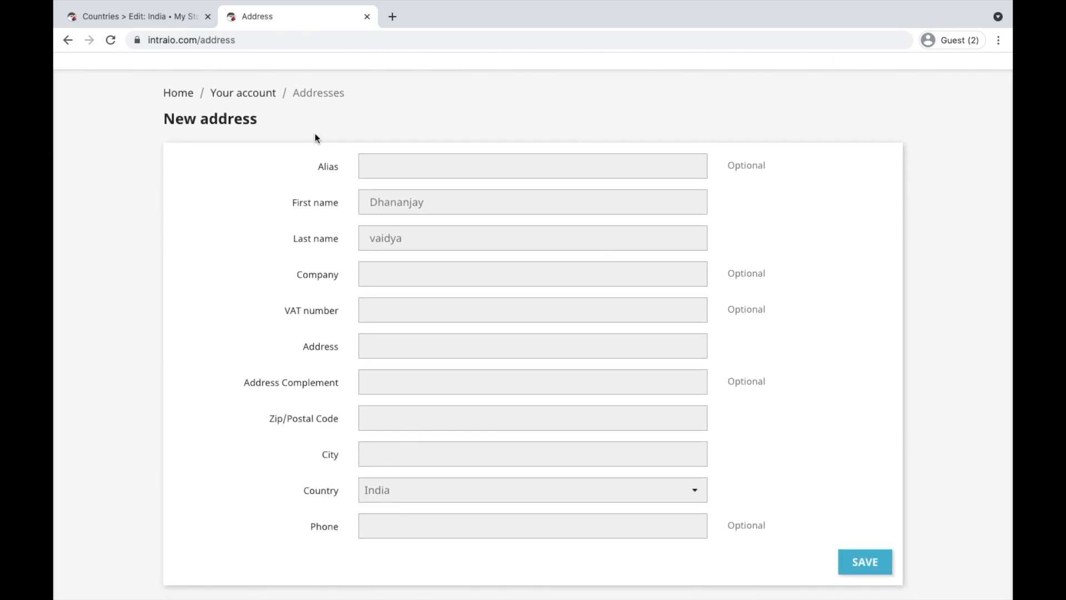
left_click(180, 24)
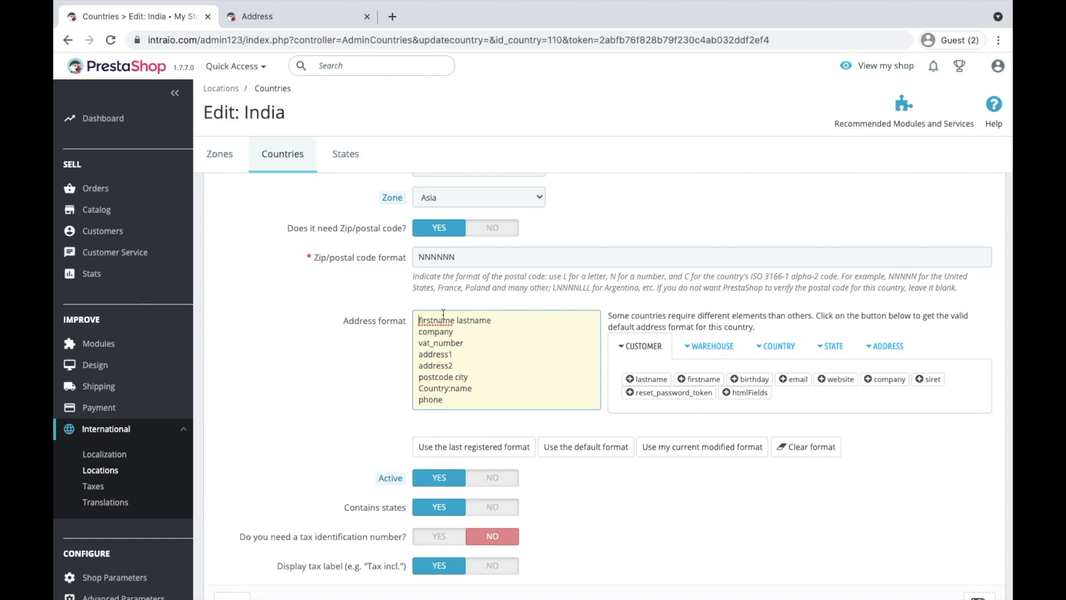
left_click(325, 13)
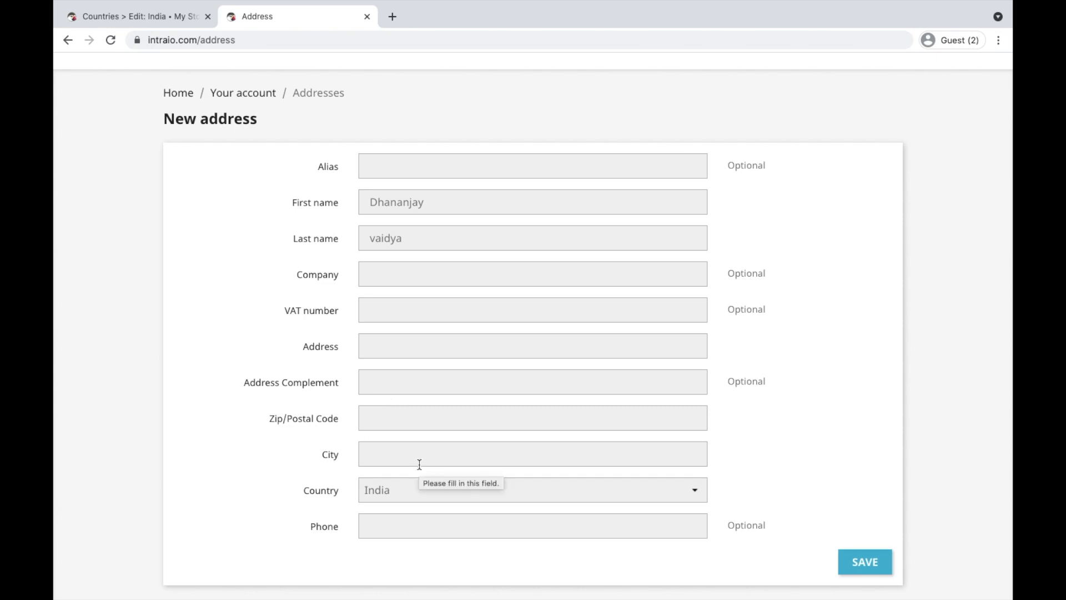
left_click(180, 22)
Move Country:name onto a new line after address2, save, and reload the storefront address form
left_click_drag(472, 388, 414, 387)
key("ctrl+c")
key("BackSpace")
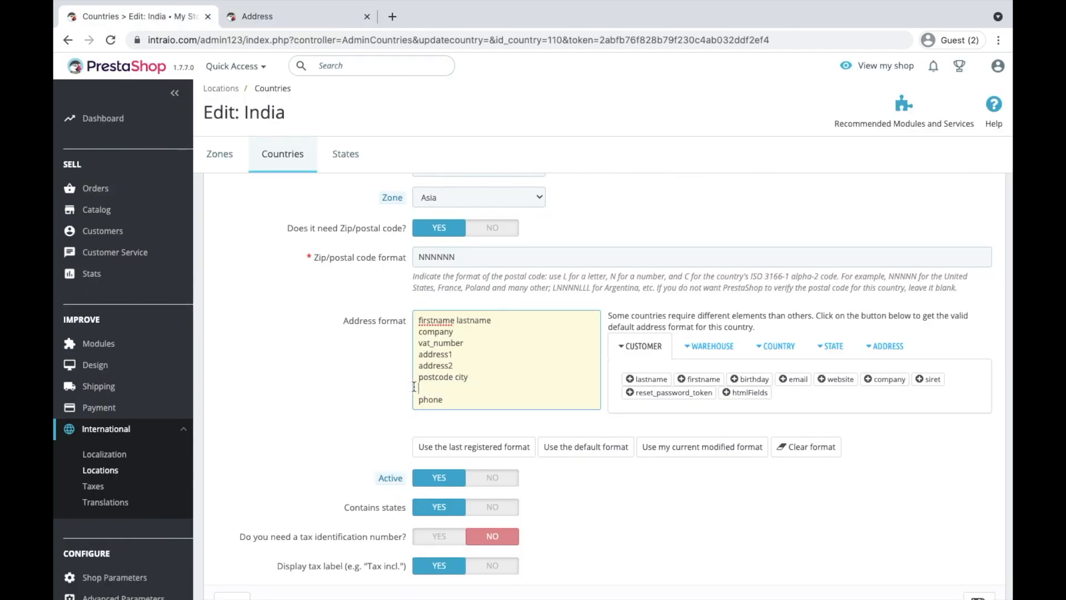
left_click(463, 371)
key("Return")
key("ctrl+v")
left_click(979, 522)
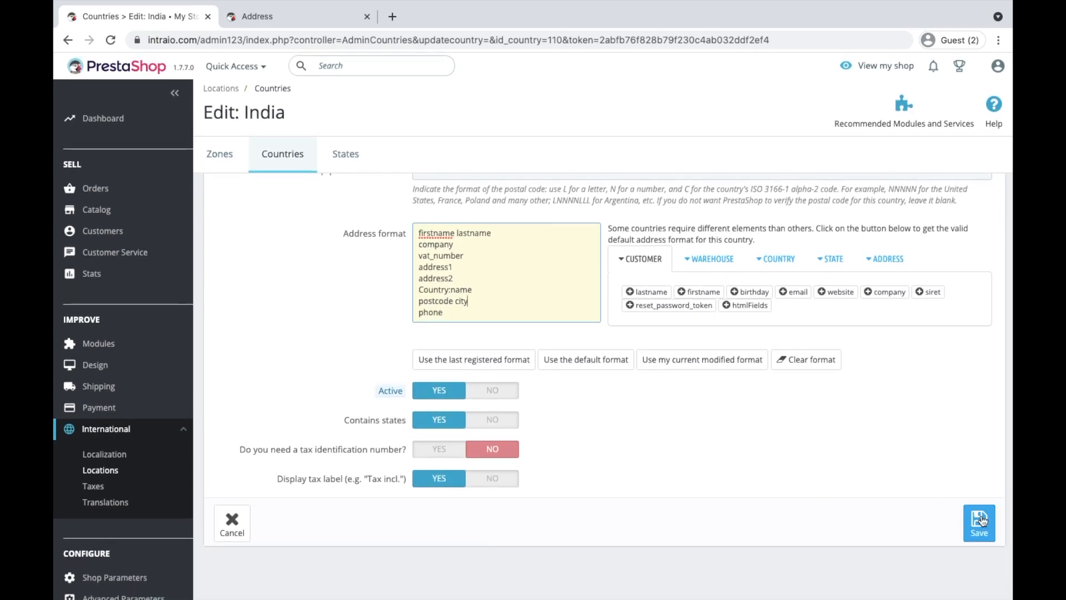
left_click(322, 9)
key("ctrl+r")
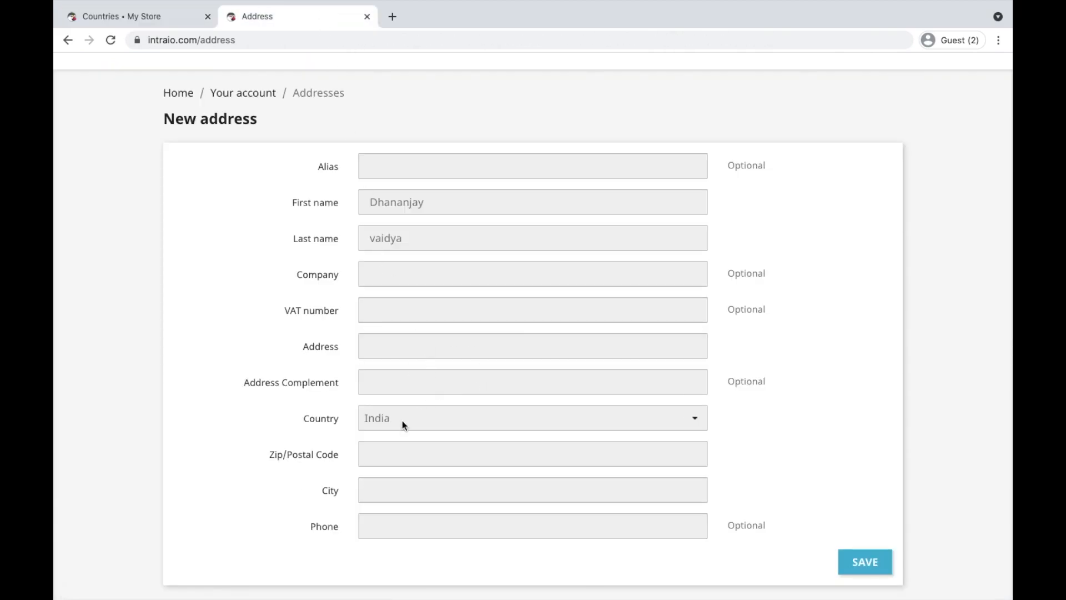
Check the India storefront form's Zip and City fields, then open India's country edit page
left_click(408, 421)
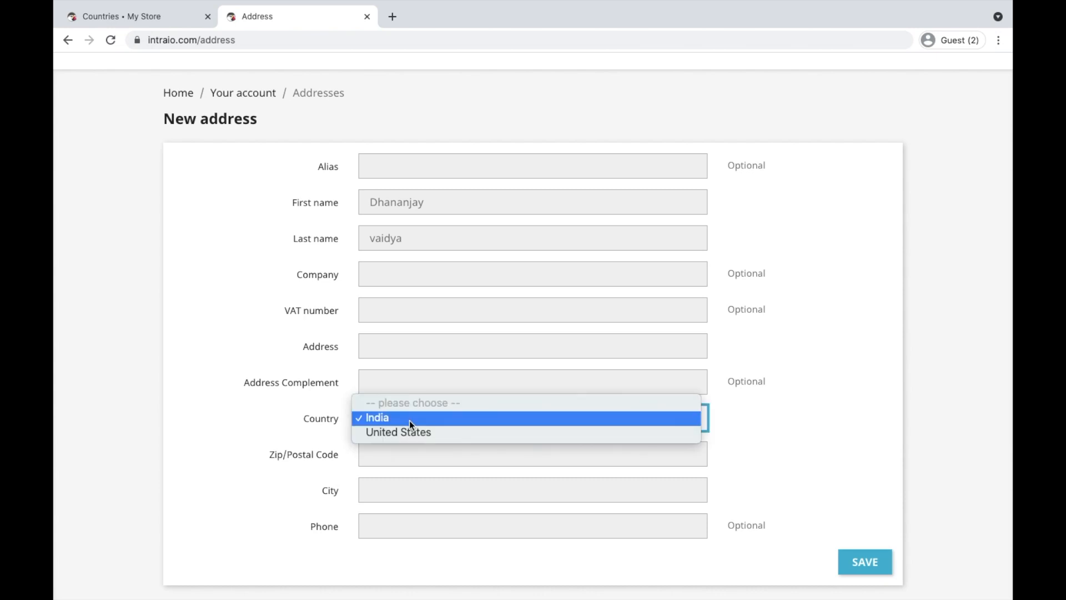
left_click(399, 421)
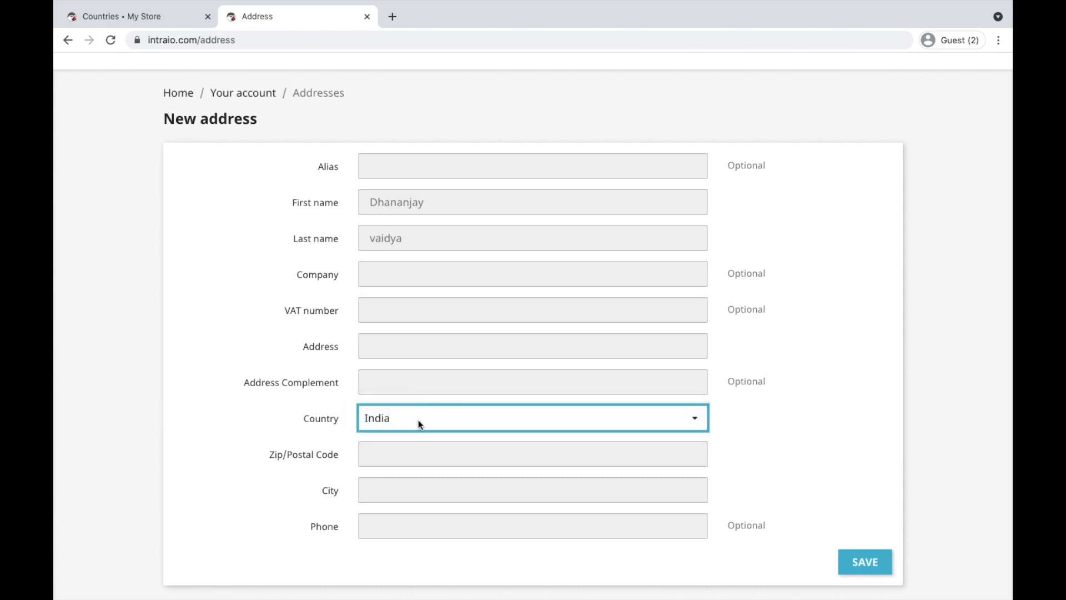
left_click(387, 453)
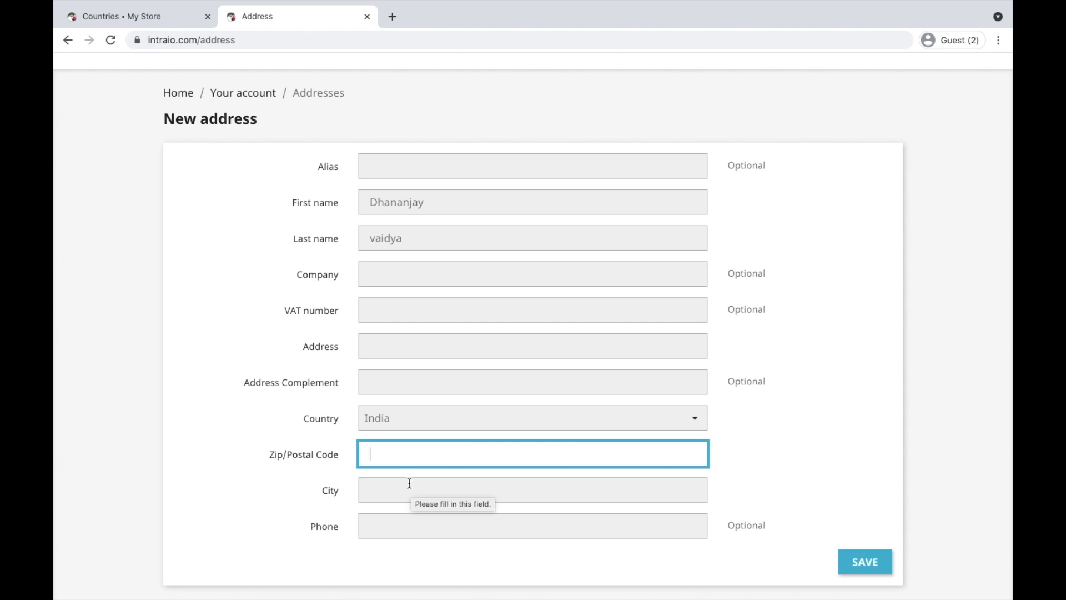
left_click(388, 485)
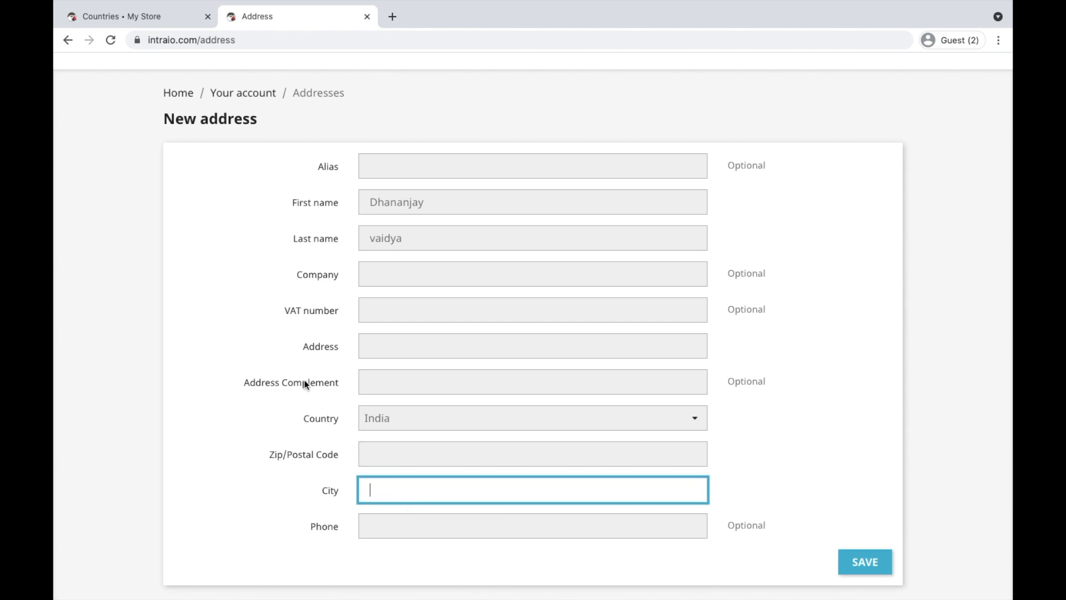
left_click(142, 19)
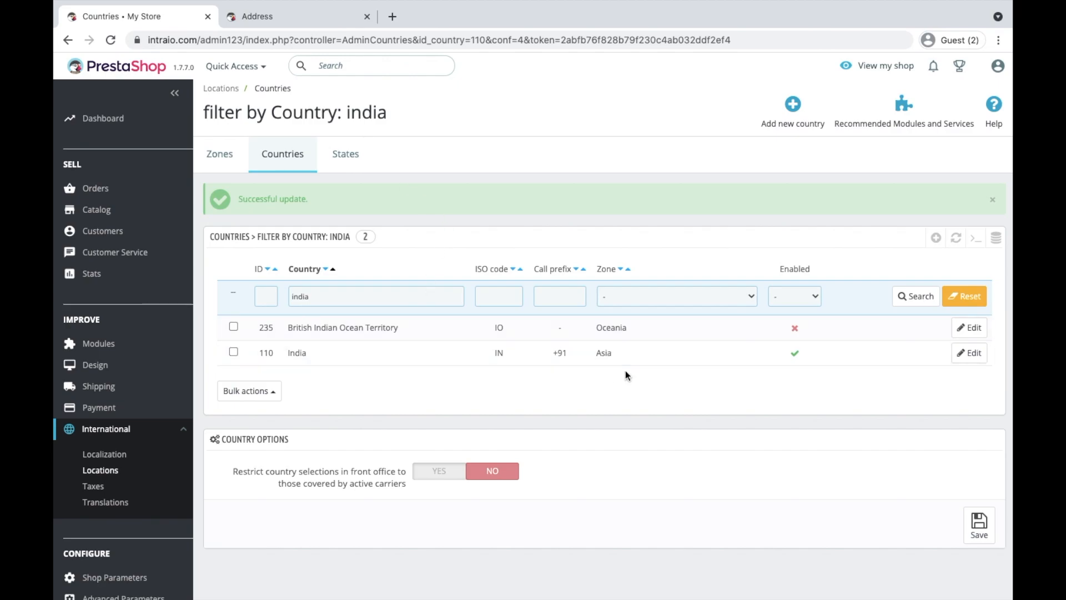
left_click(957, 357)
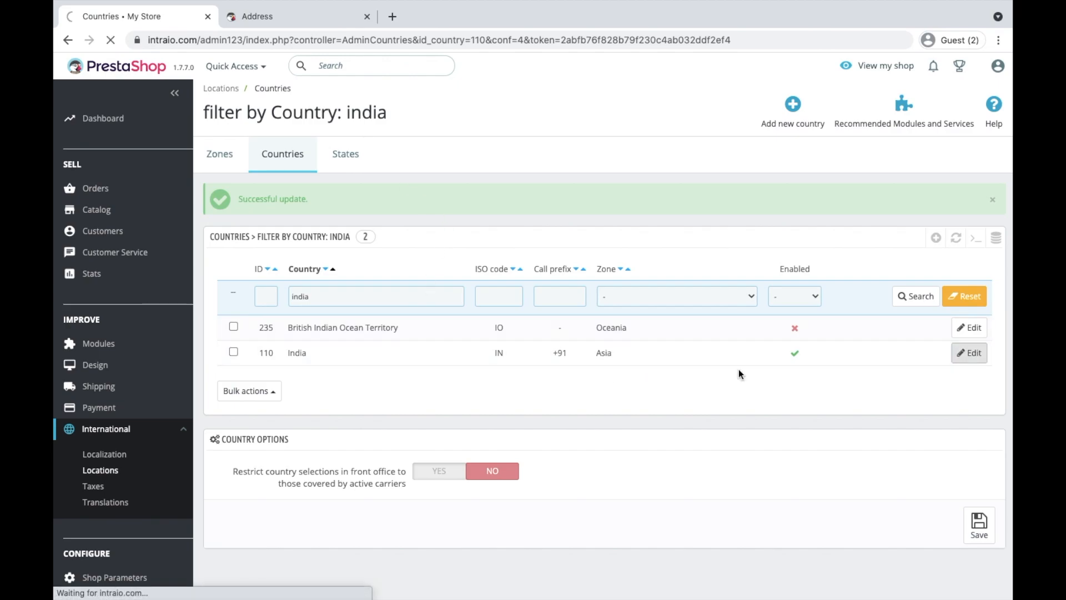
scroll(405, 442, "down", 5)
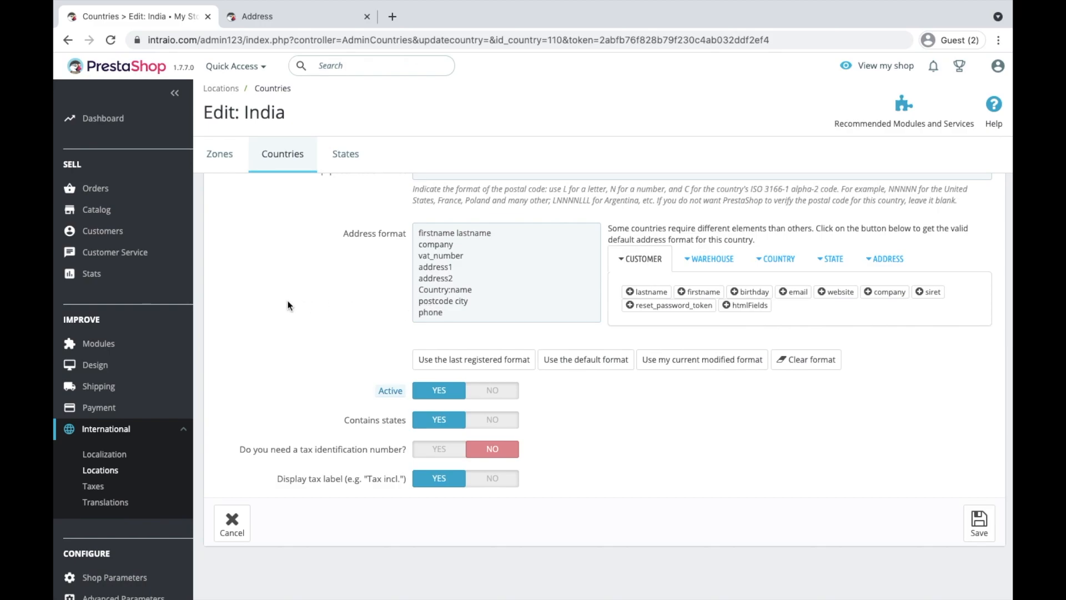
Switch the storefront form to United States and back to India, then return to India's admin page
left_click(254, 18)
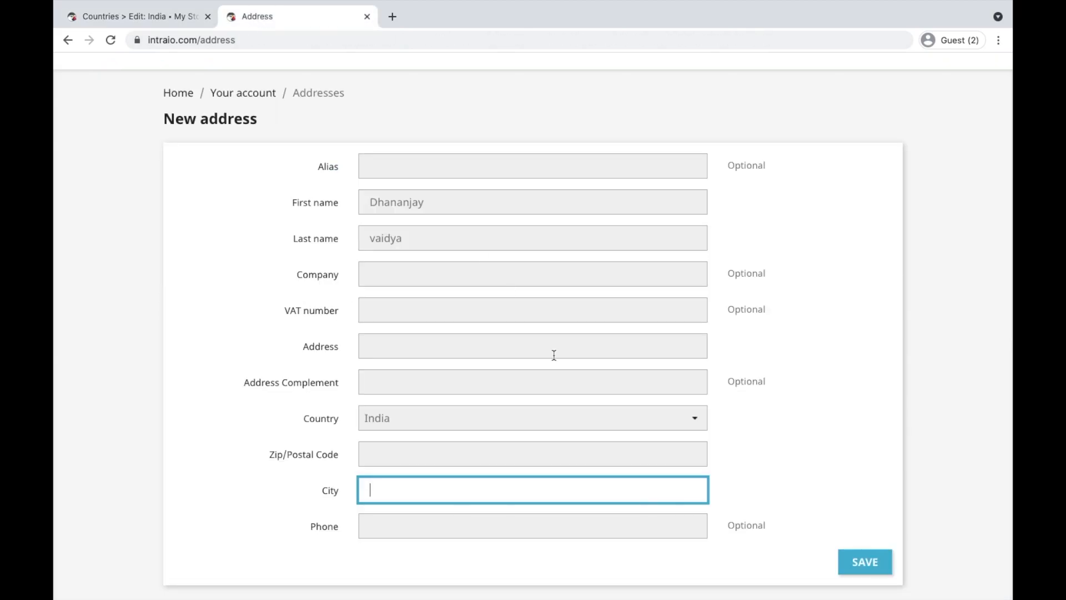
left_click(452, 420)
left_click(435, 436)
left_click(392, 421)
left_click(391, 421)
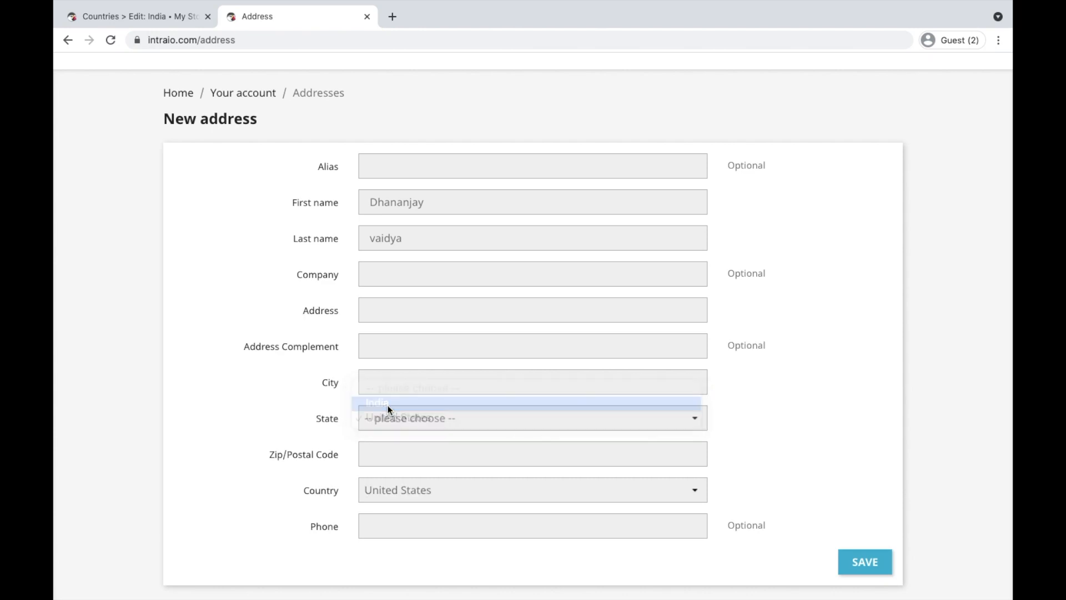
left_click(395, 489)
left_click(395, 478)
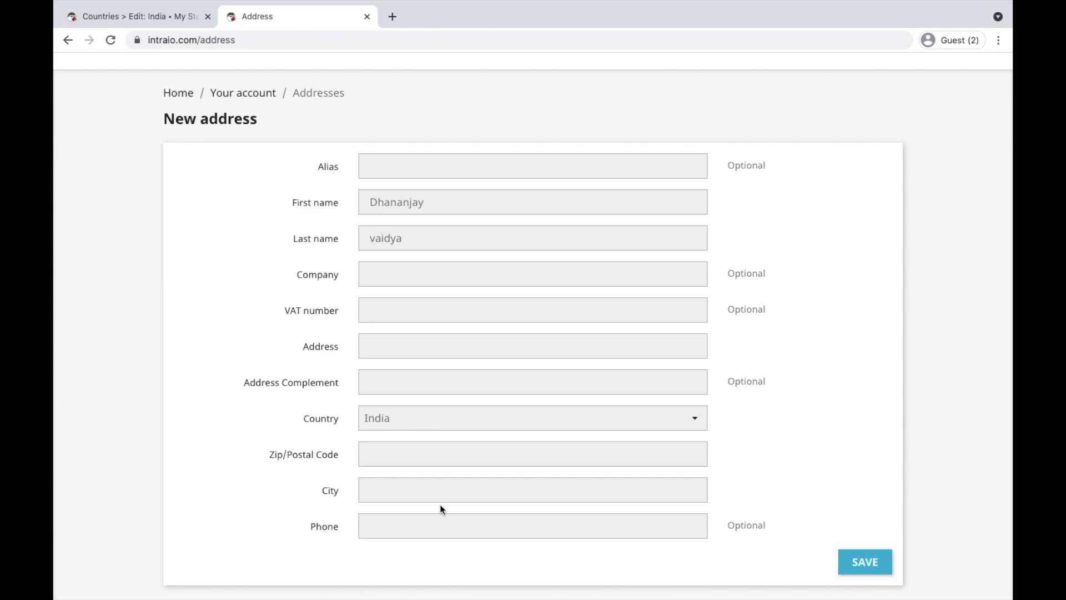
left_click(143, 22)
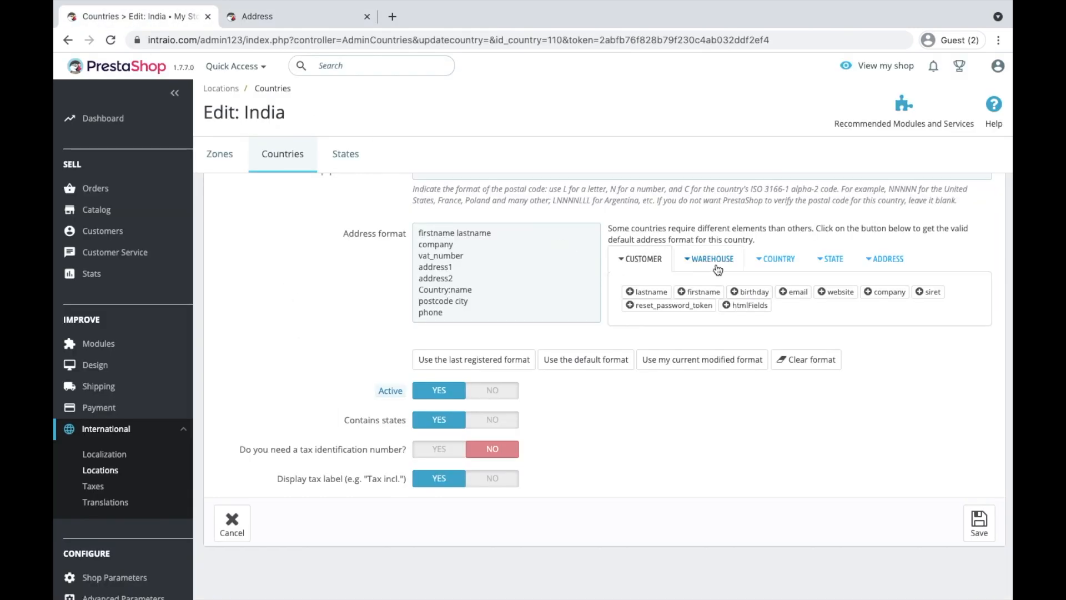
Add a State:name line after Country:name in India's address format
left_click(862, 261)
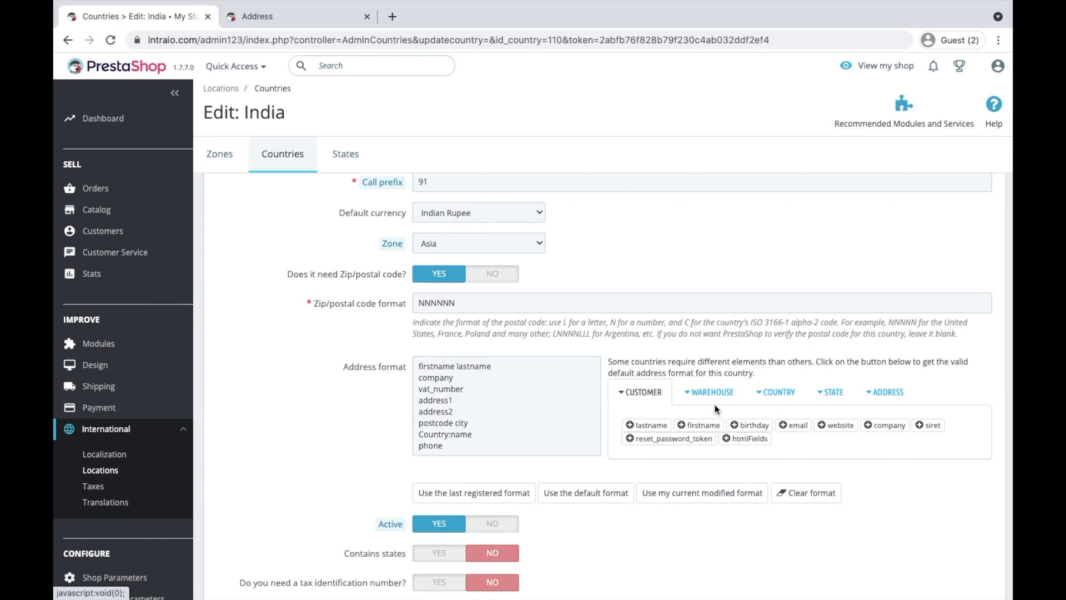
left_click(702, 391)
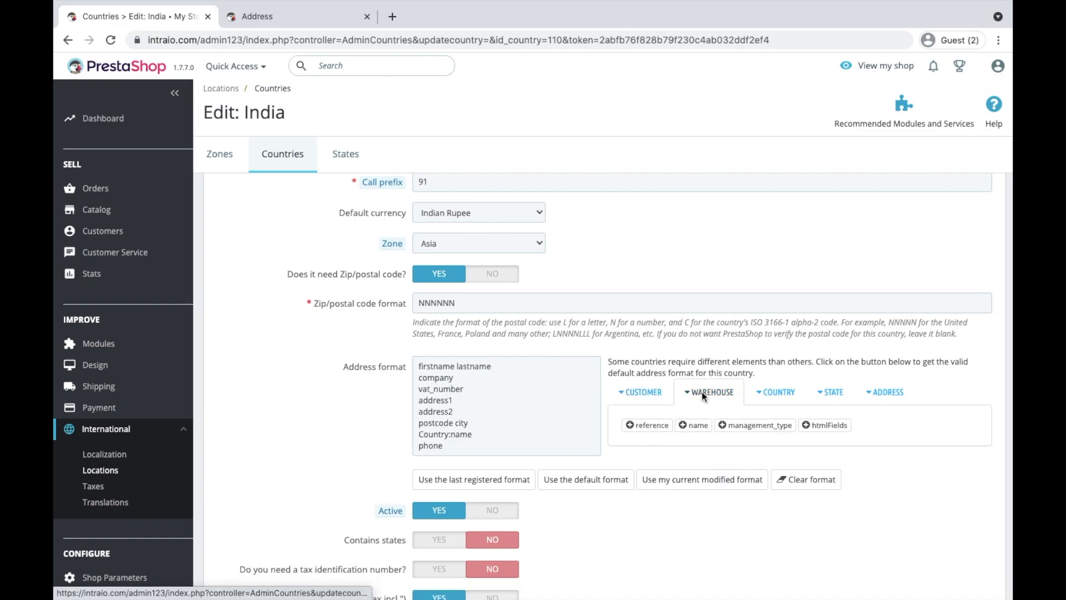
left_click(766, 392)
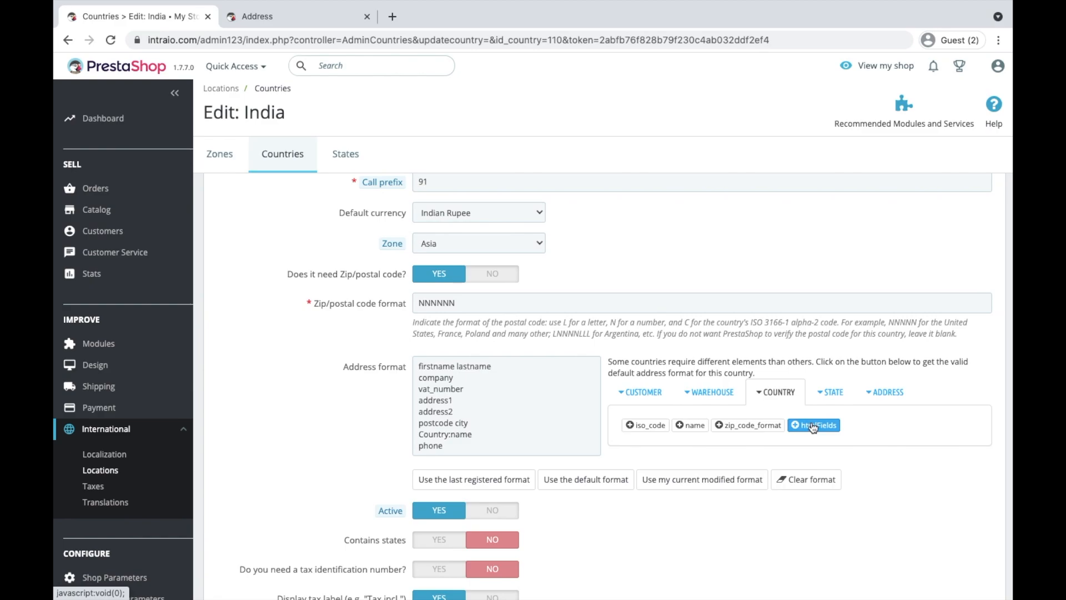
left_click(823, 392)
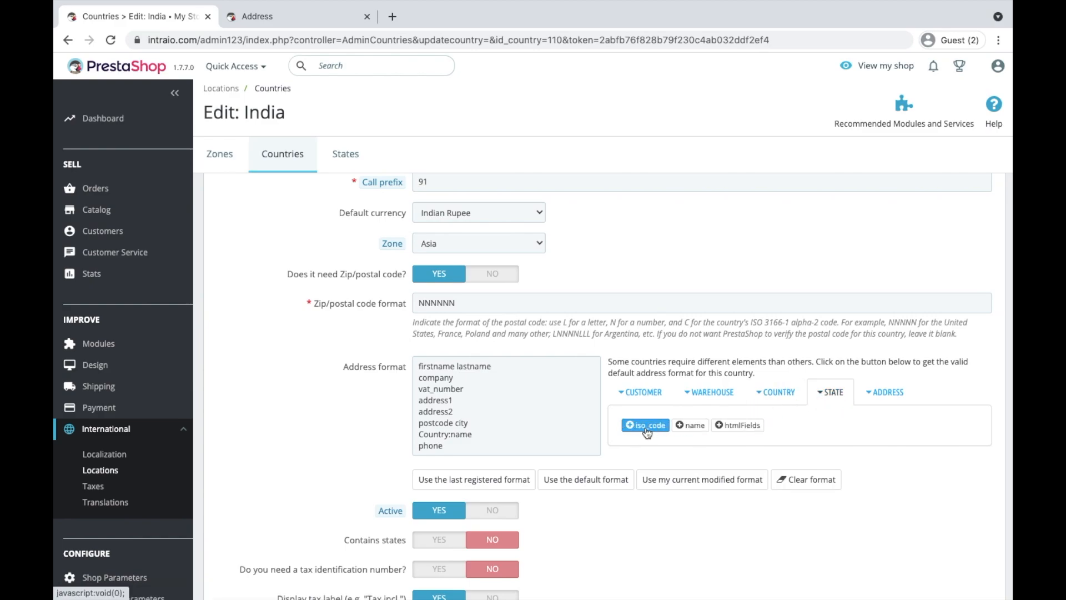
left_click(481, 425)
key("Return")
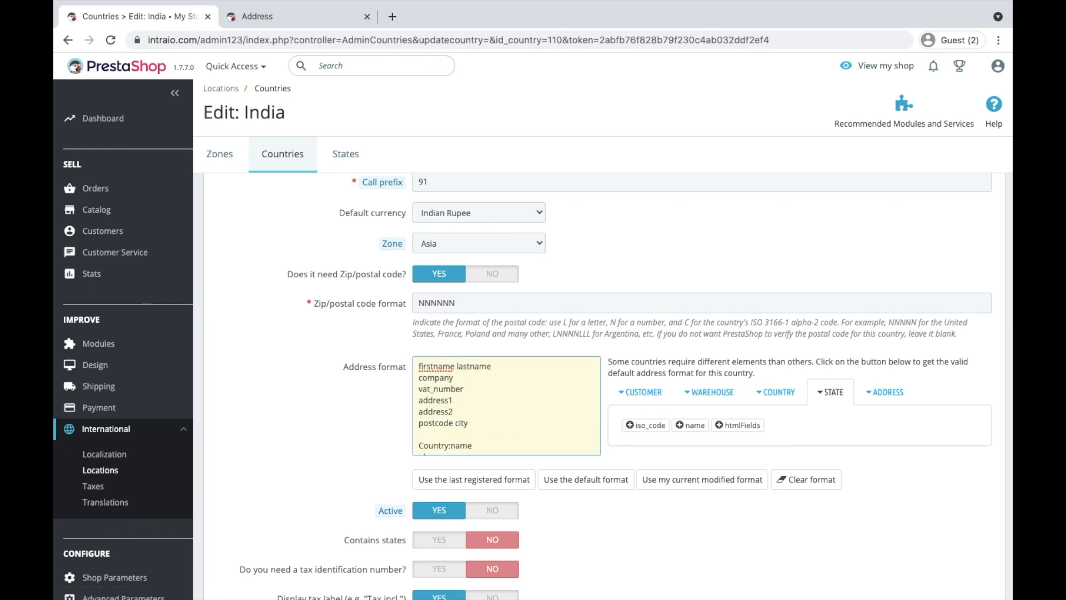
key("BackSpace")
key("Return")
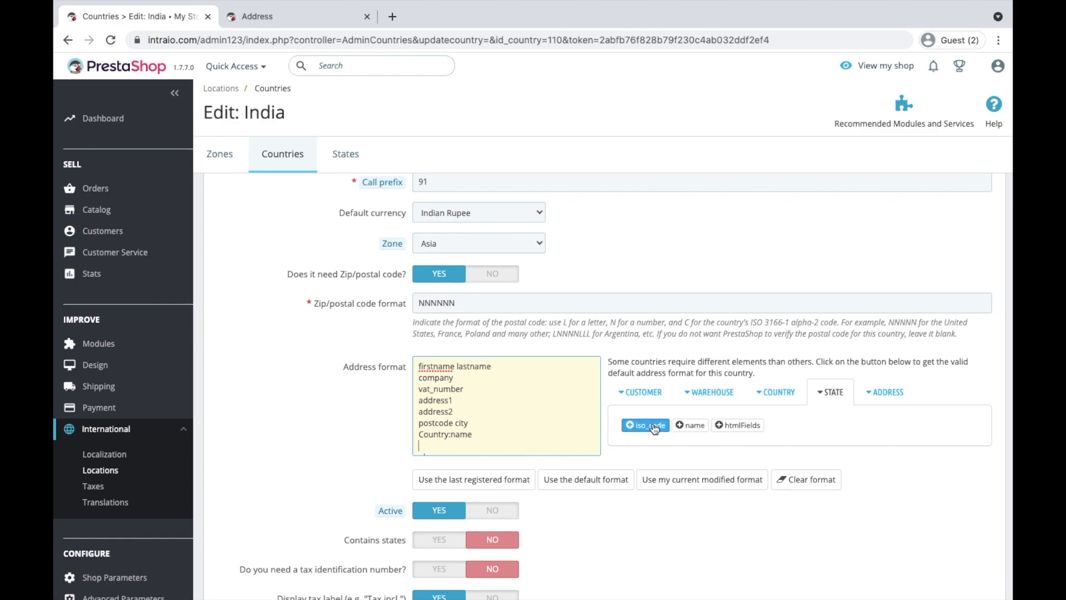
left_click(689, 424)
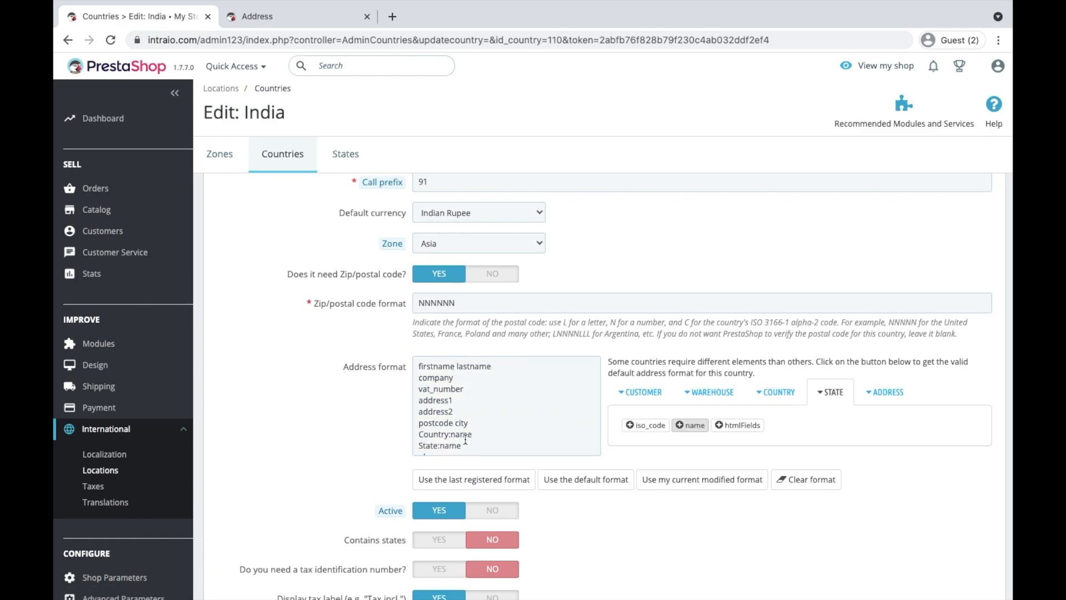
Set Contains states to Yes for India and save the country settings
scroll(464, 442, "down", 1)
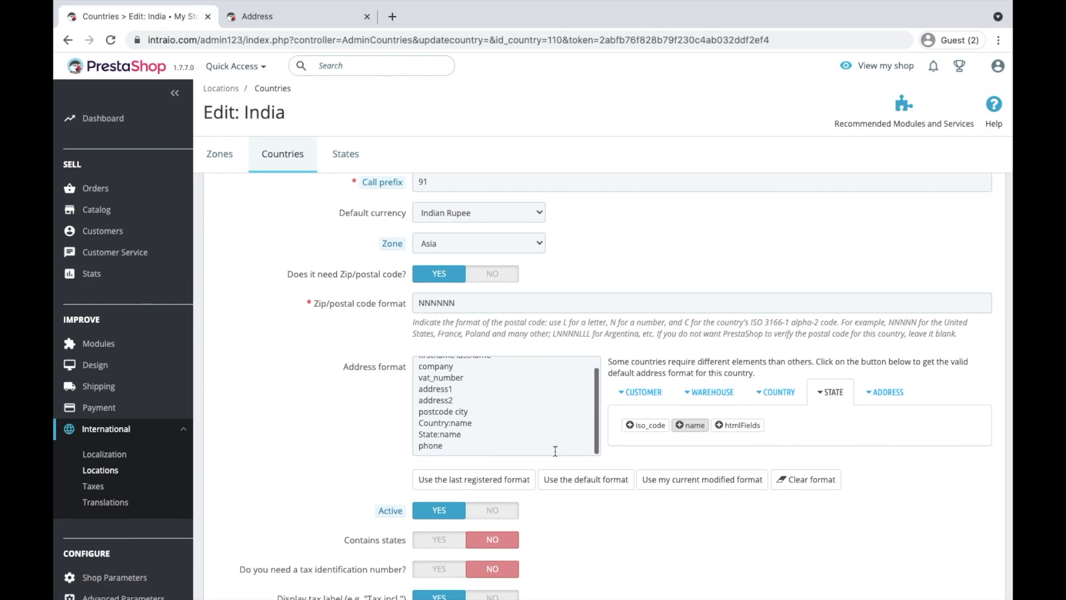
scroll(827, 474, "down", 3)
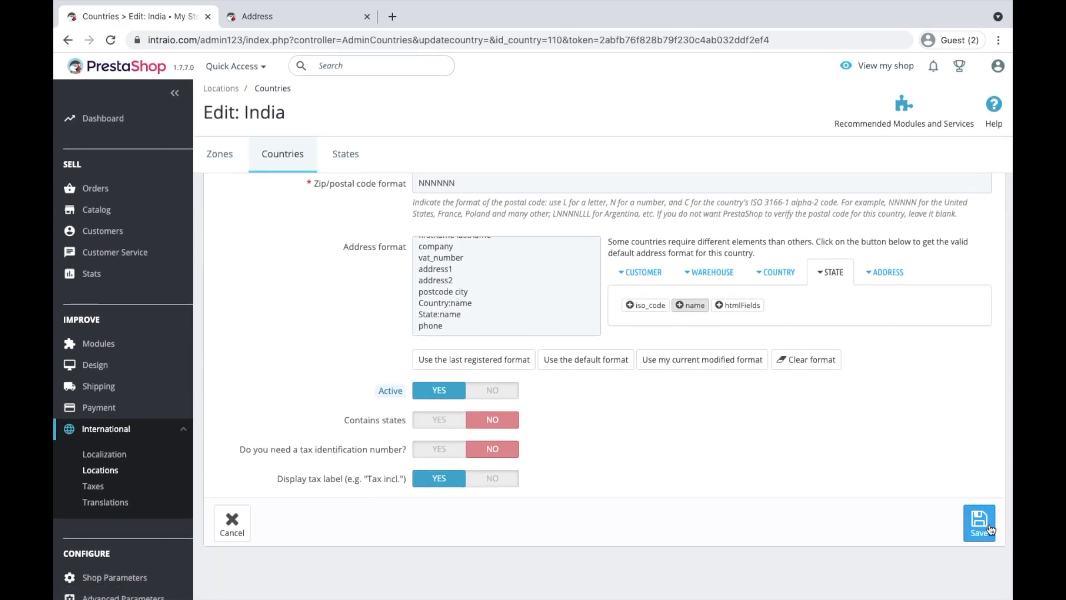
left_click(438, 420)
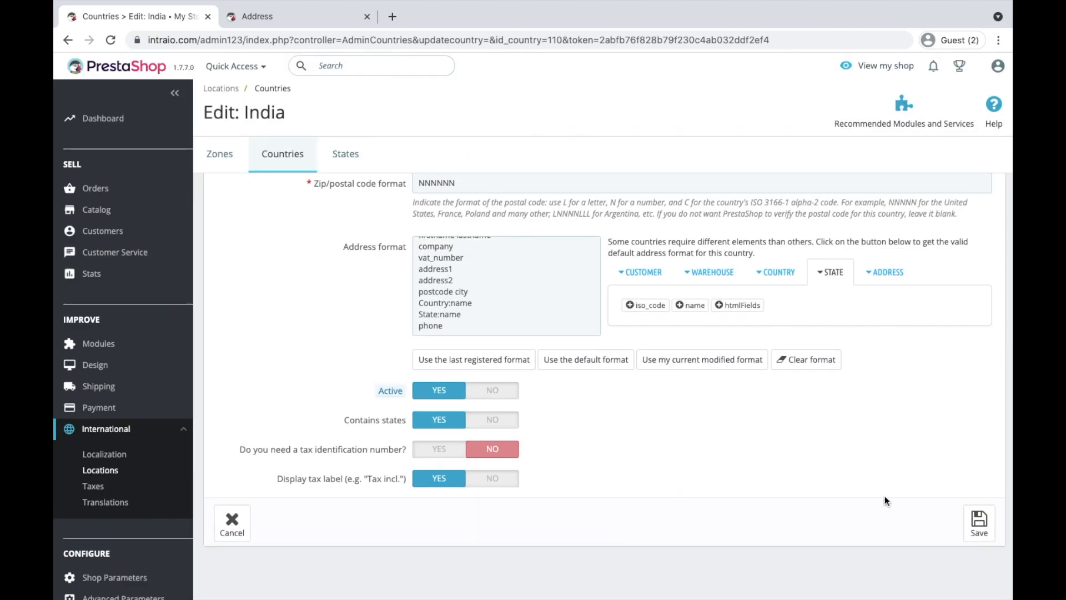
left_click(979, 522)
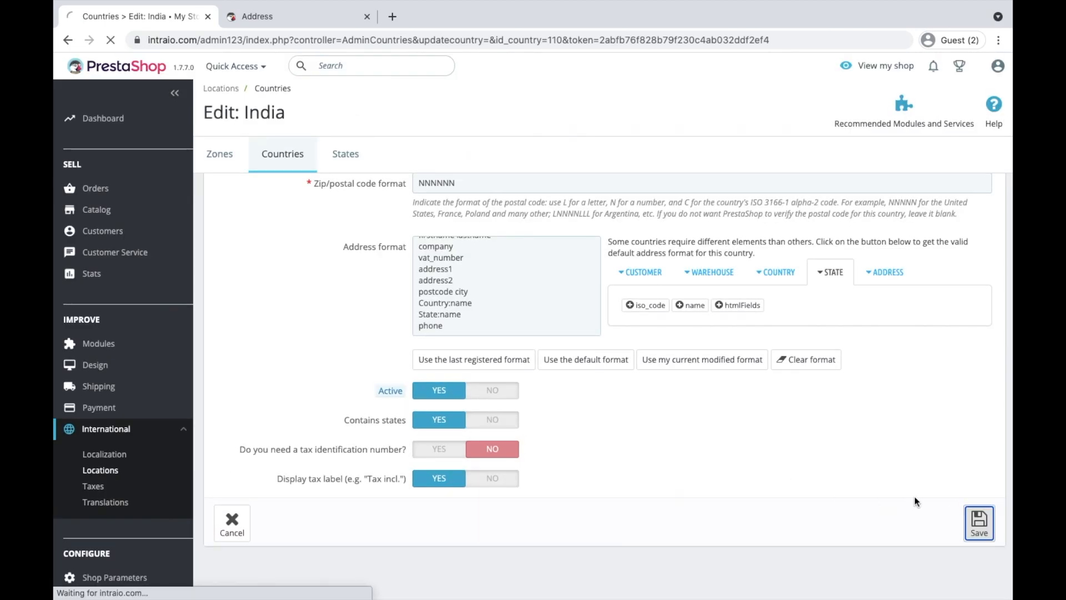
left_click(295, 14)
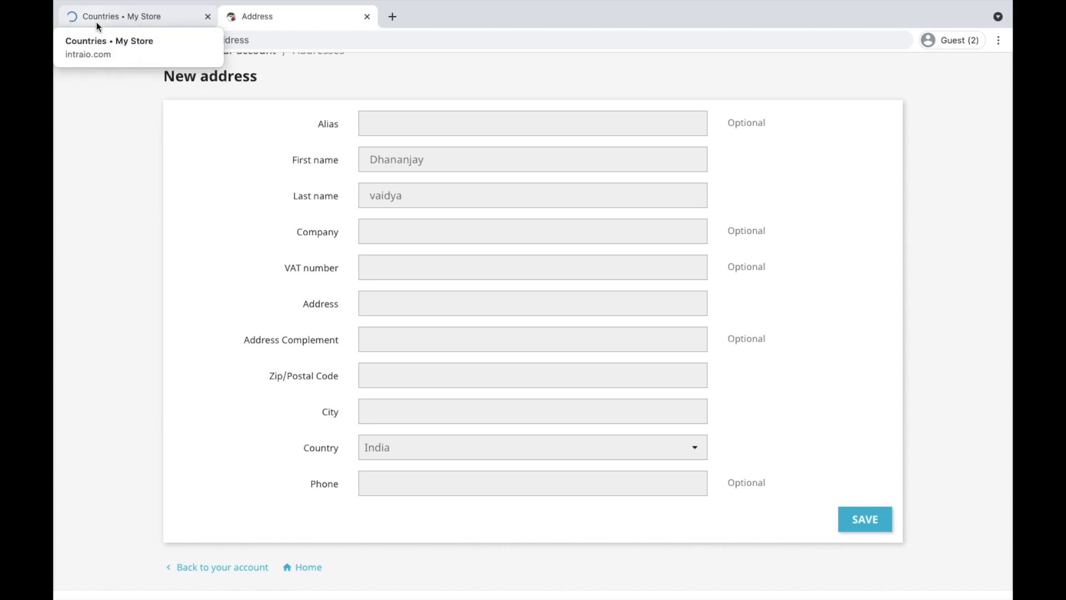
Reload the storefront address form, check the State list of Indian states, and return to the admin Countries list
left_click(110, 40)
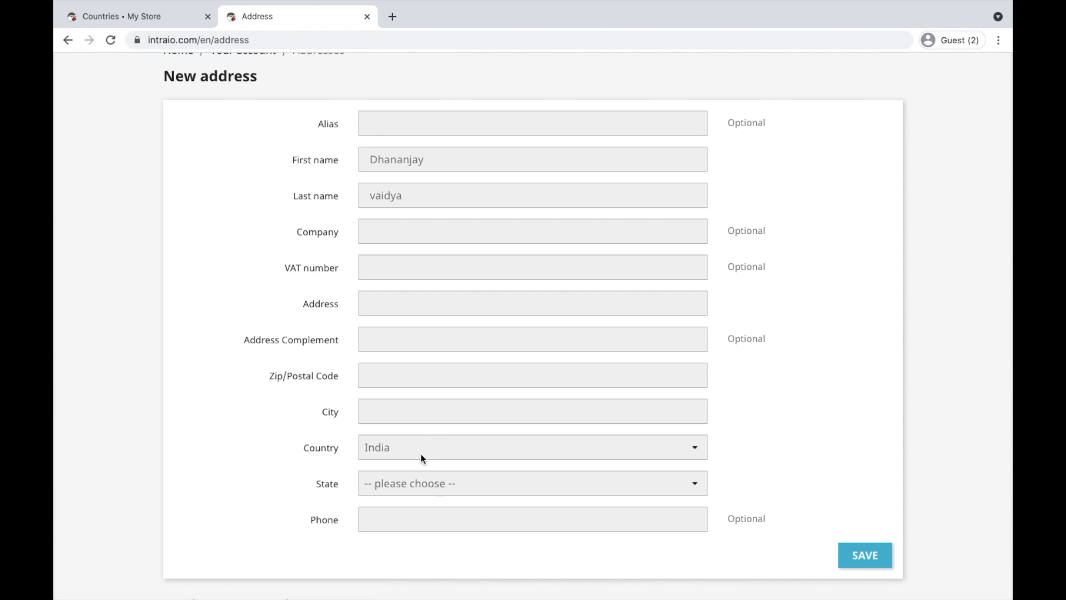
left_click(421, 484)
left_click(232, 439)
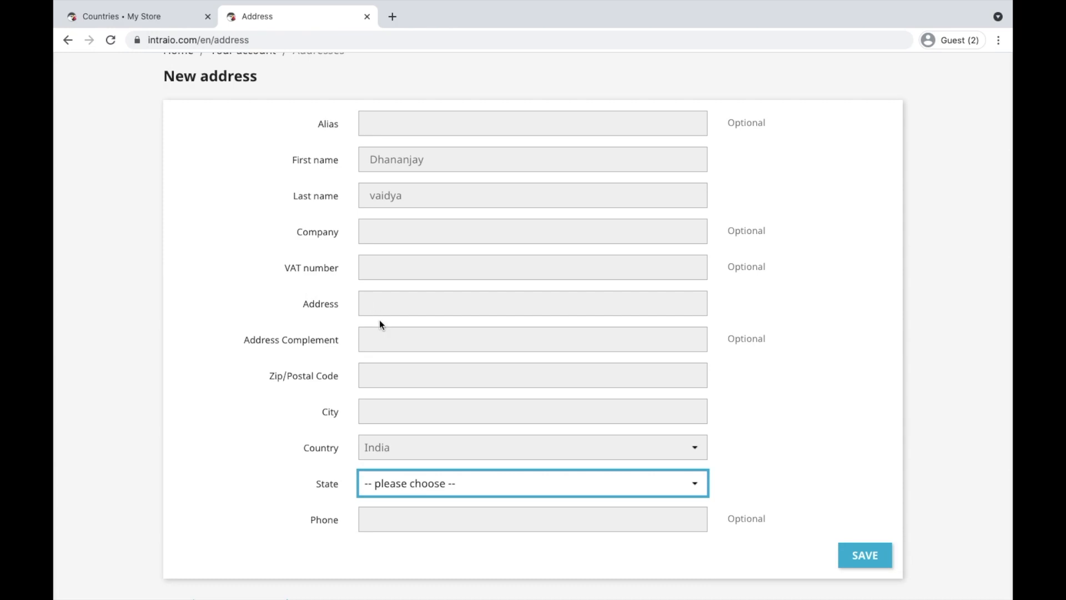
left_click(121, 16)
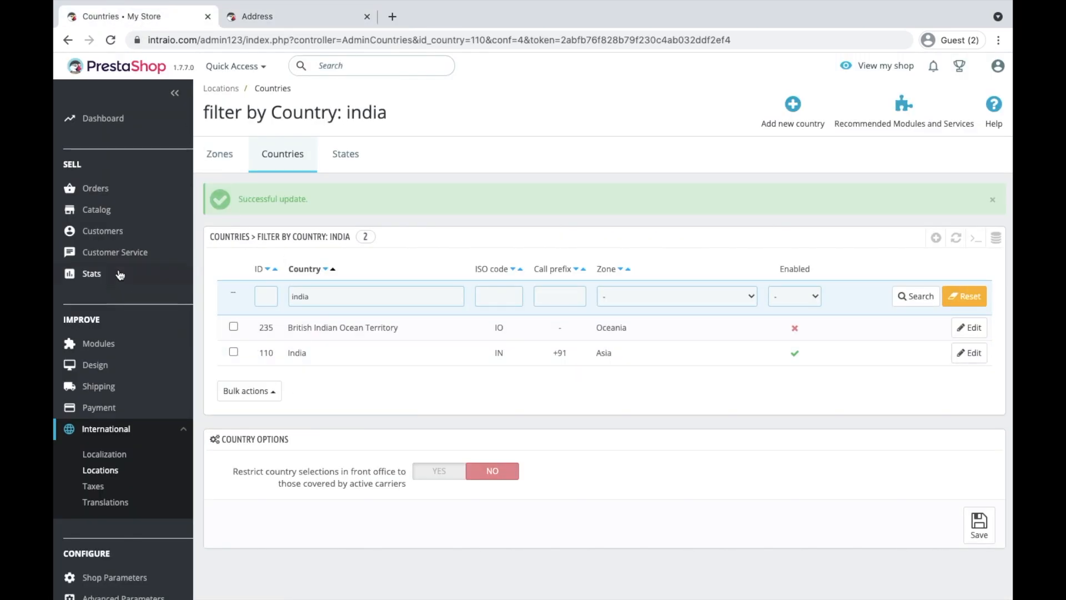
left_click(971, 355)
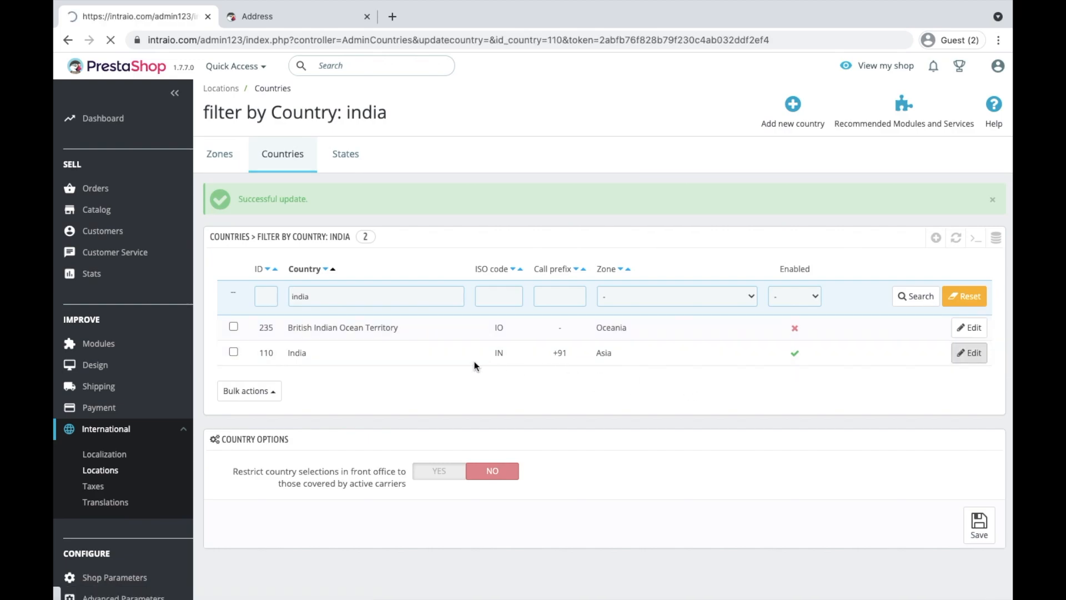
scroll(461, 482, "down", 5)
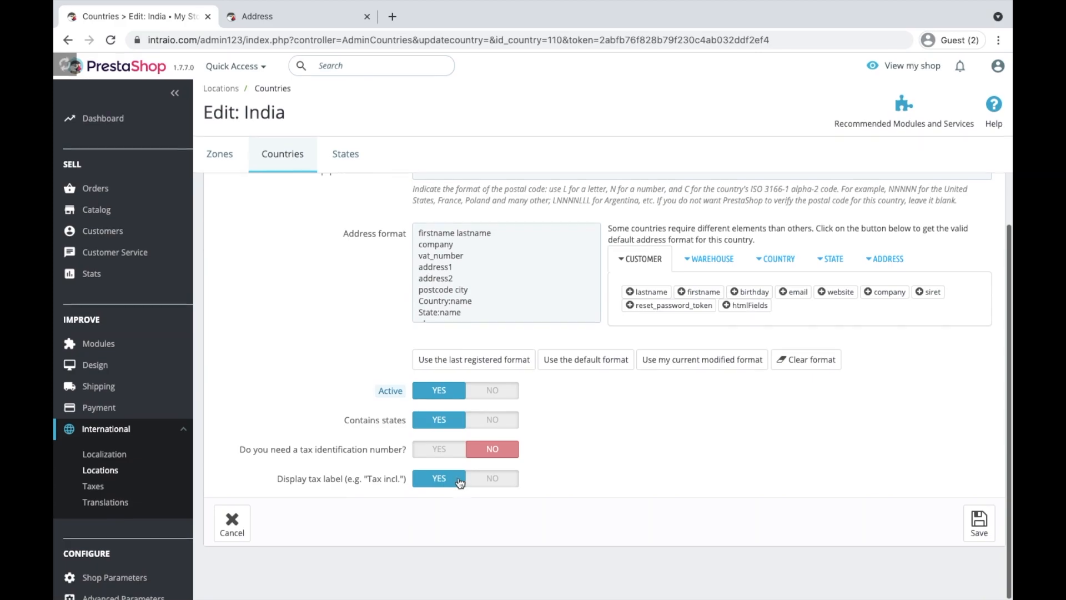
scroll(398, 401, "up", 5)
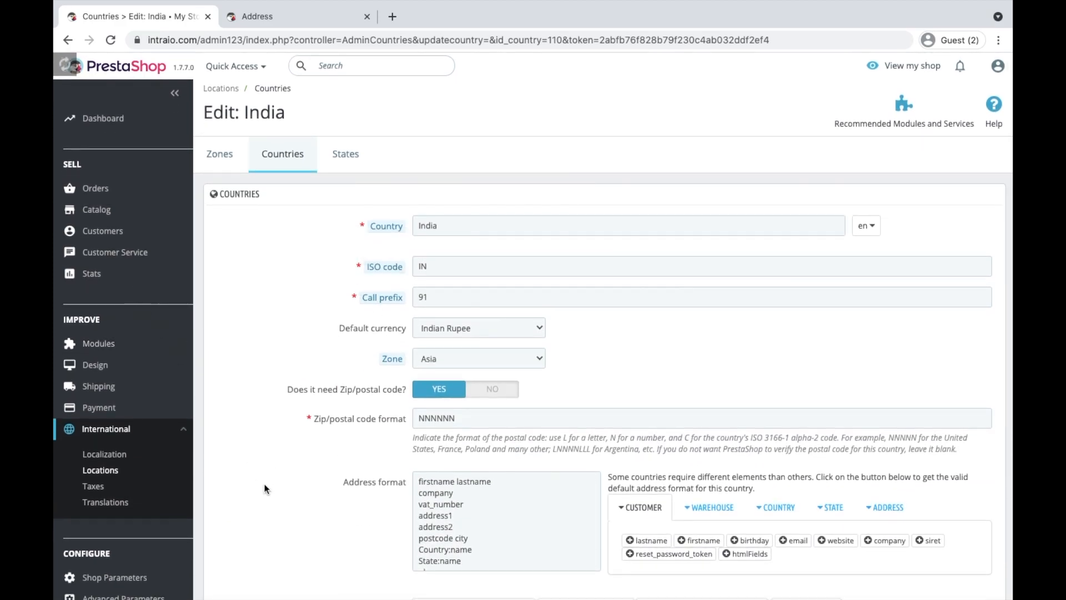
scroll(255, 472, "down", 4)
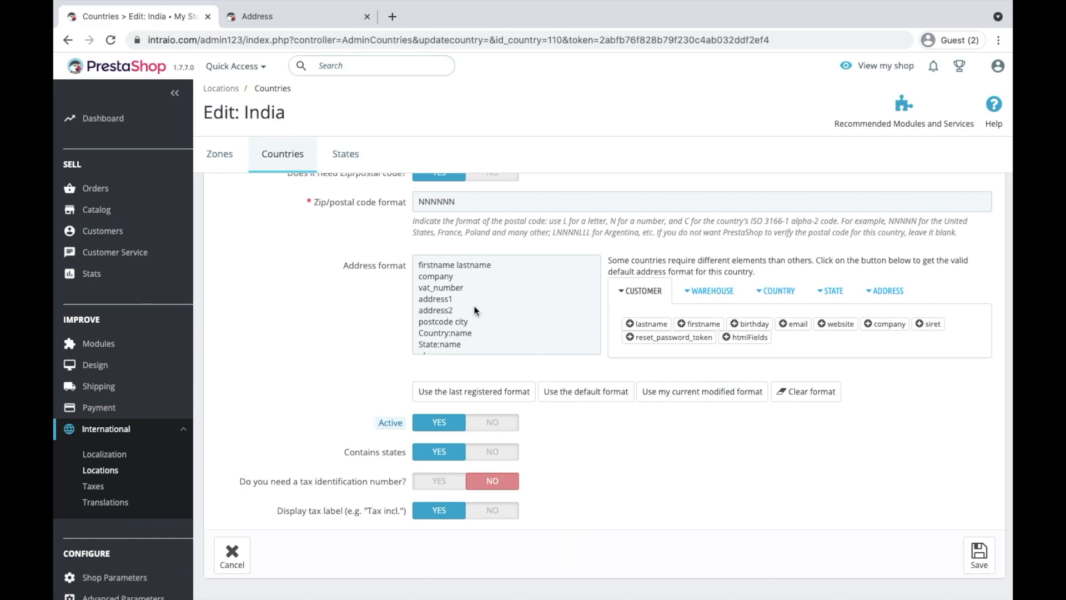
left_click(312, 20)
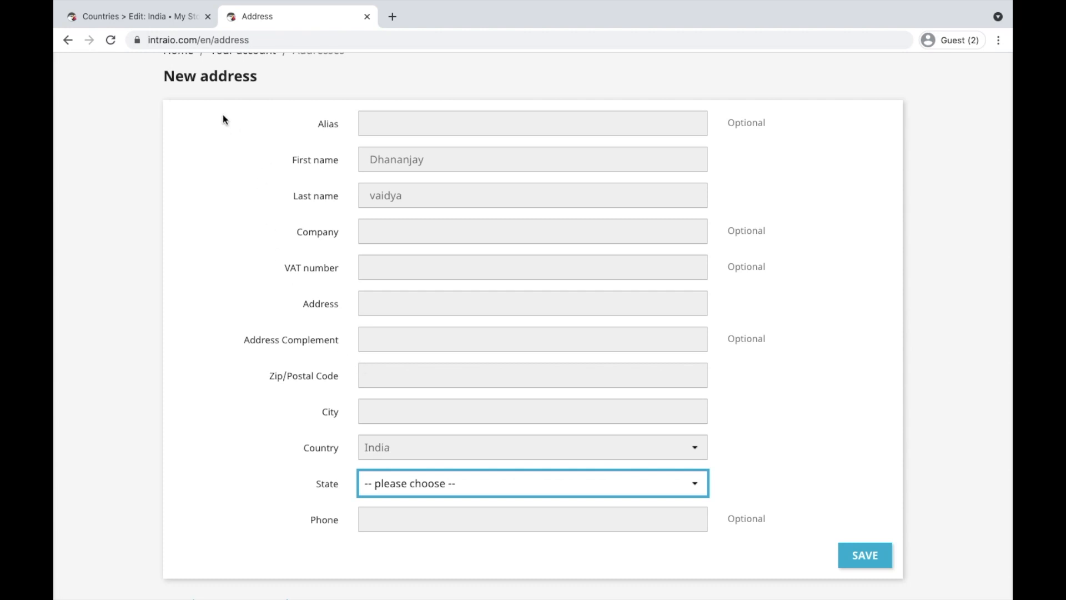
left_click(159, 18)
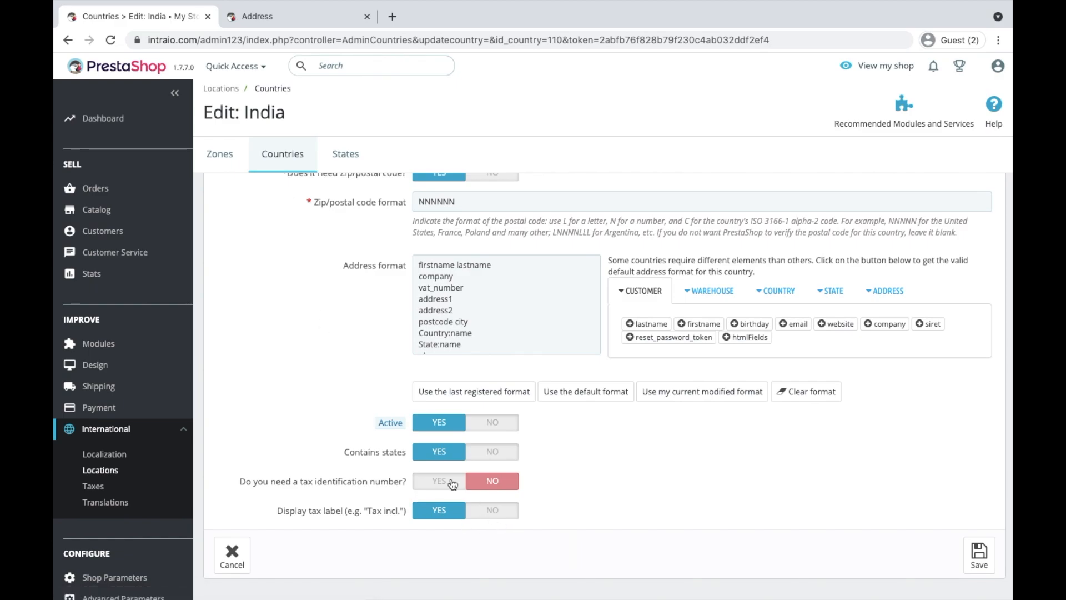
scroll(409, 325, "up", 4)
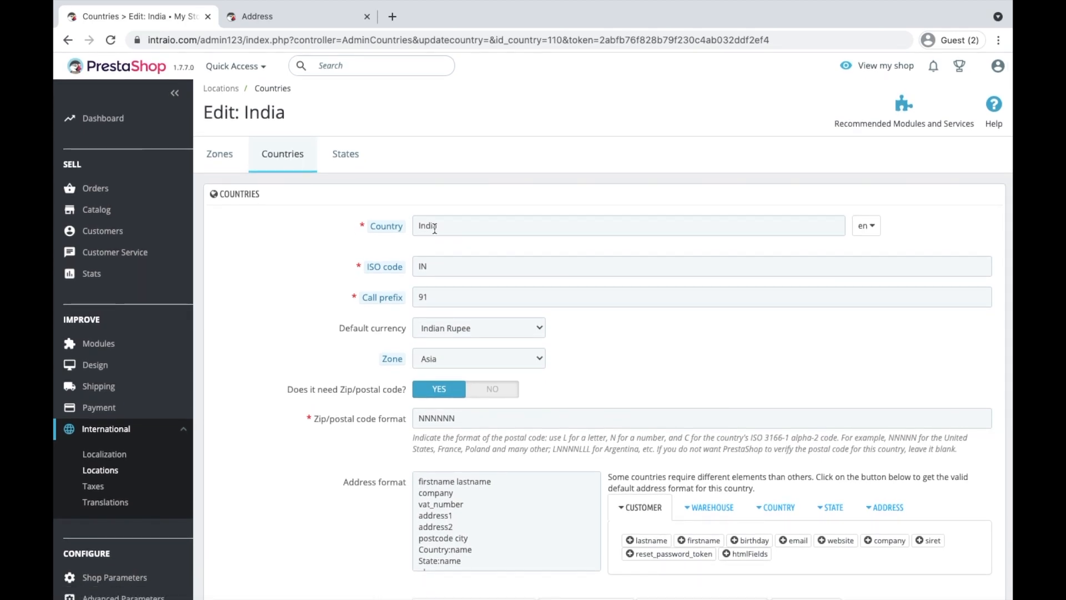
left_click(260, 165)
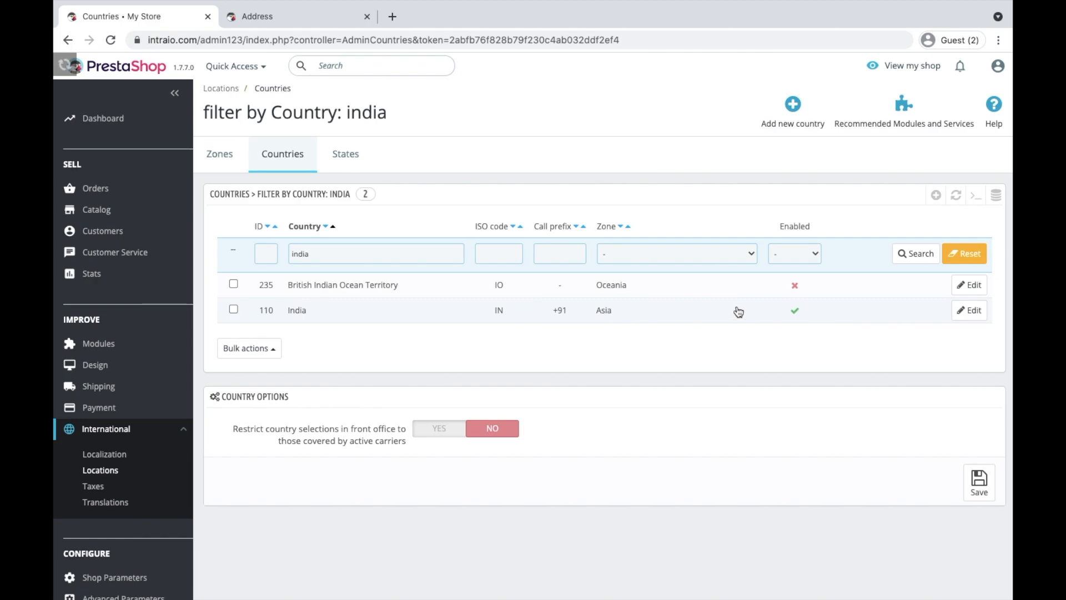
Filter the countries list by 'states' and open United States for editing
double_click(402, 255)
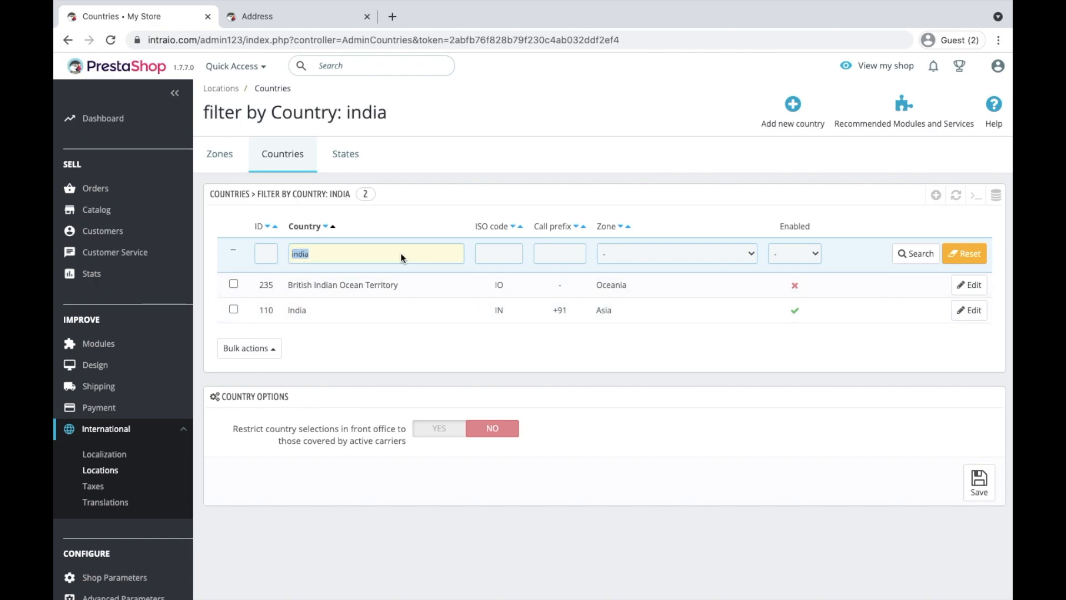
type("states")
key("Return")
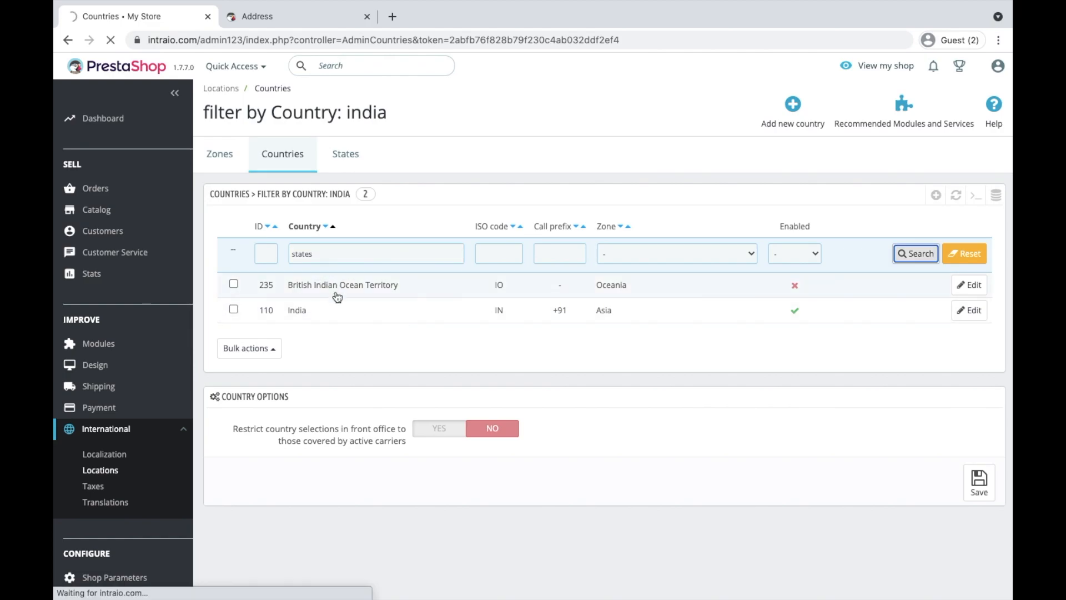
left_click(970, 294)
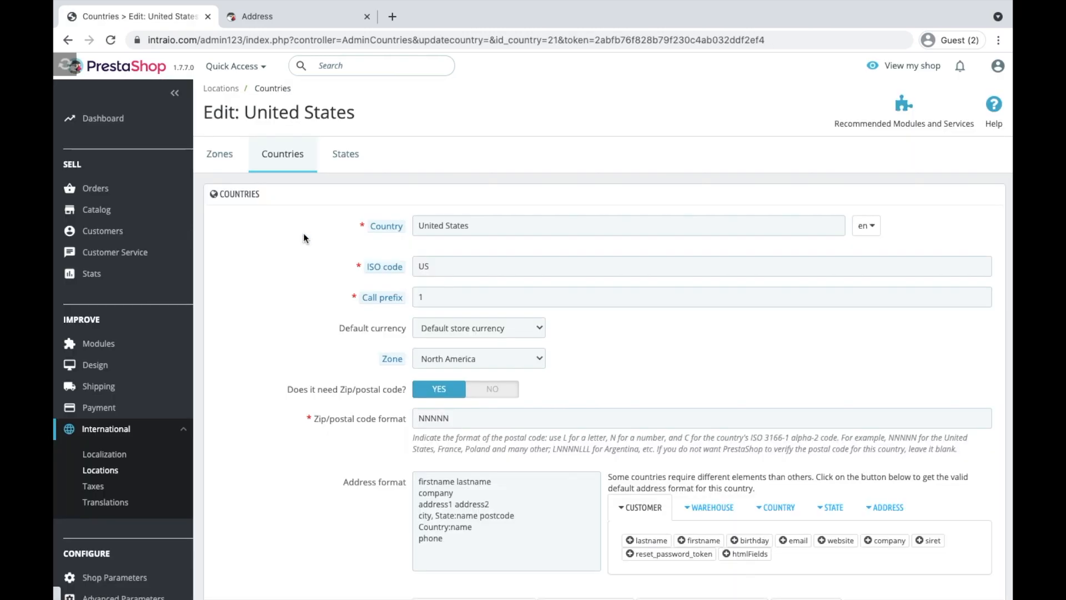
Set United States' default currency to US Dollar
scroll(342, 415, "down", 2)
left_click(450, 320)
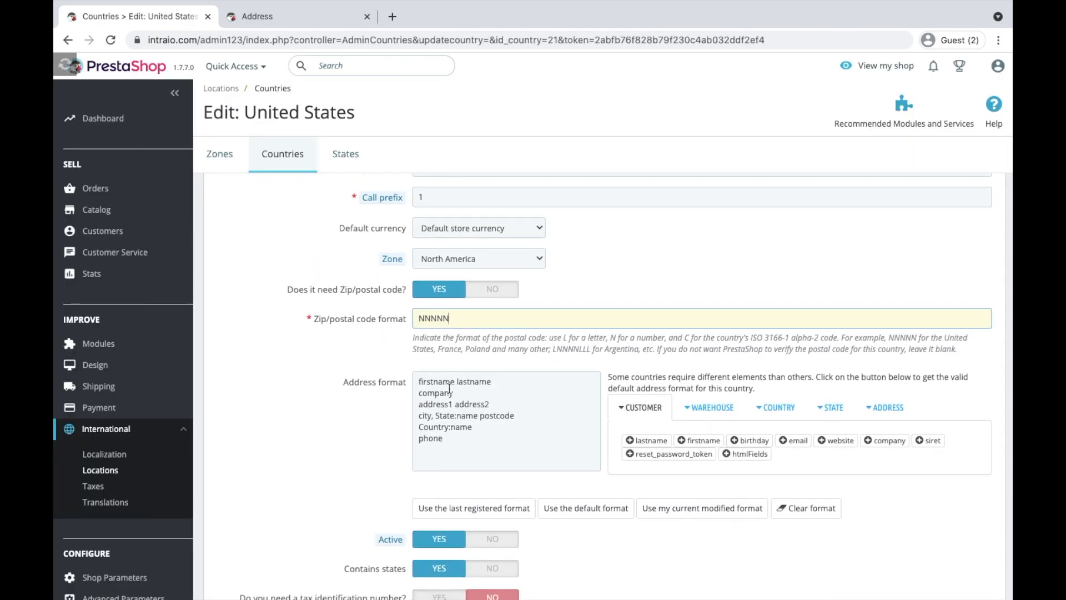
scroll(471, 262, "up", 2)
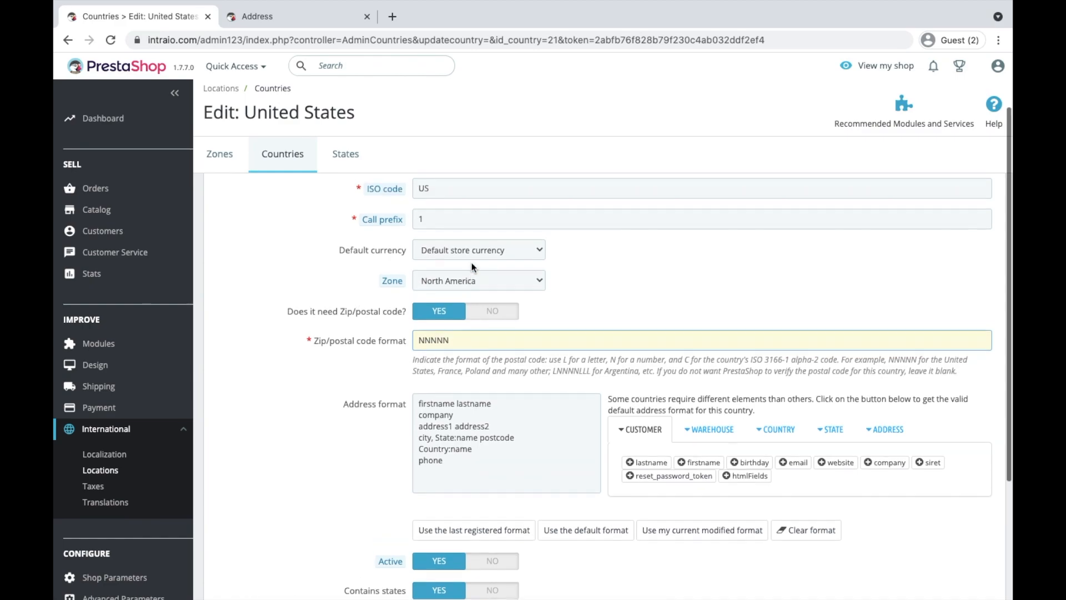
left_click(465, 328)
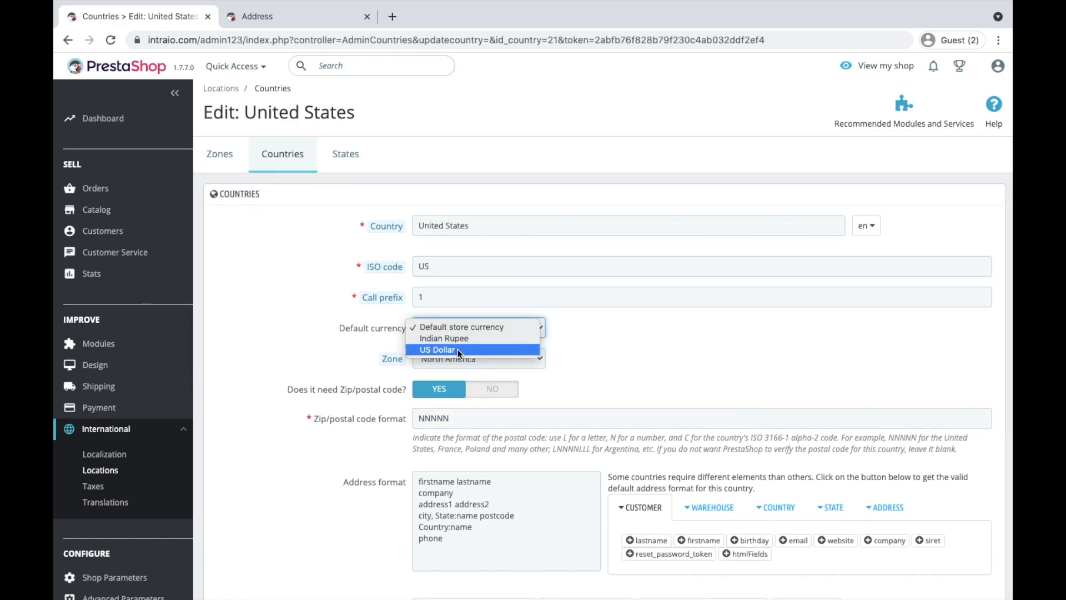
left_click(527, 349)
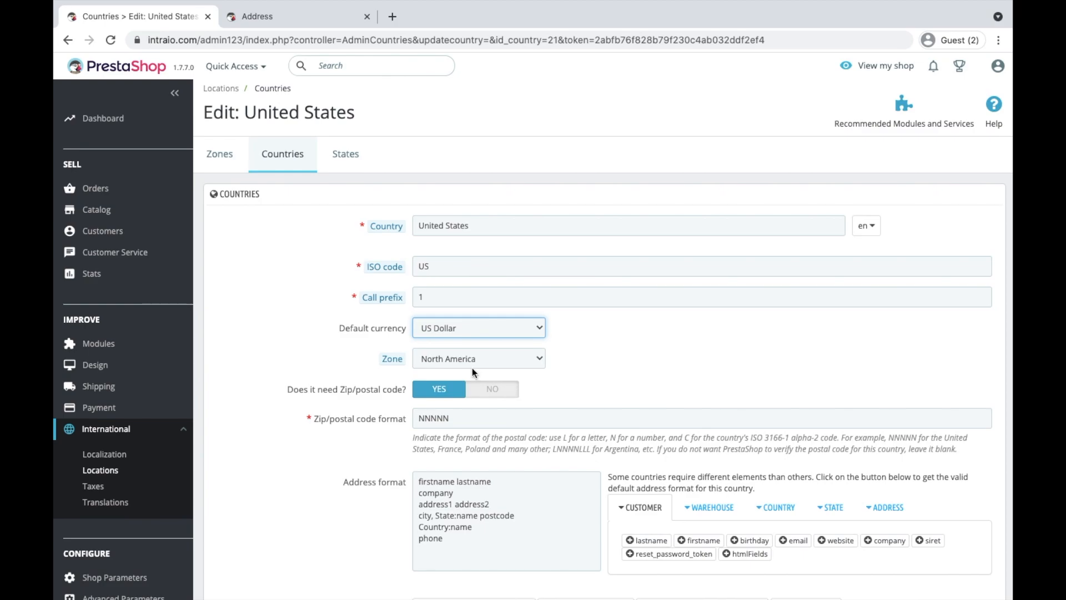
Switch 'Do you need a tax identification number?' to Yes and save United States
scroll(500, 394, "down", 3)
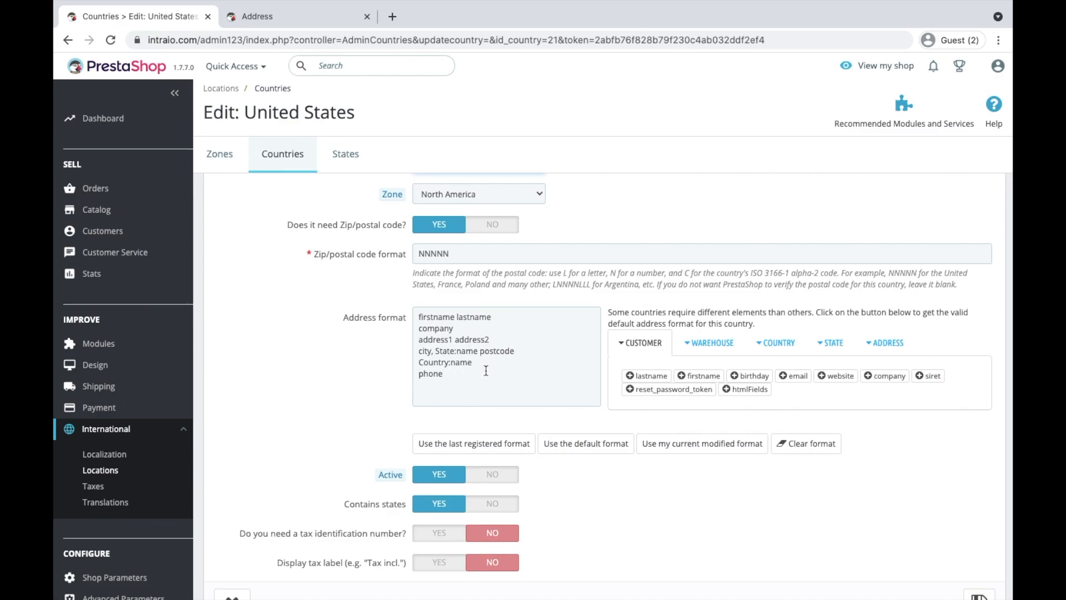
scroll(476, 425, "down", 2)
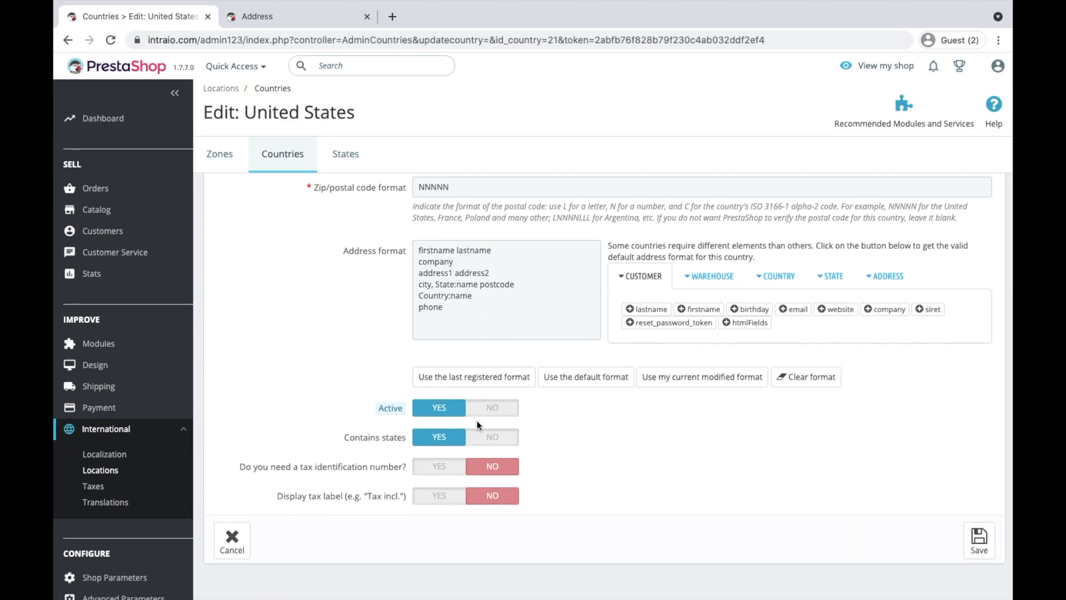
scroll(455, 395, "down", 1)
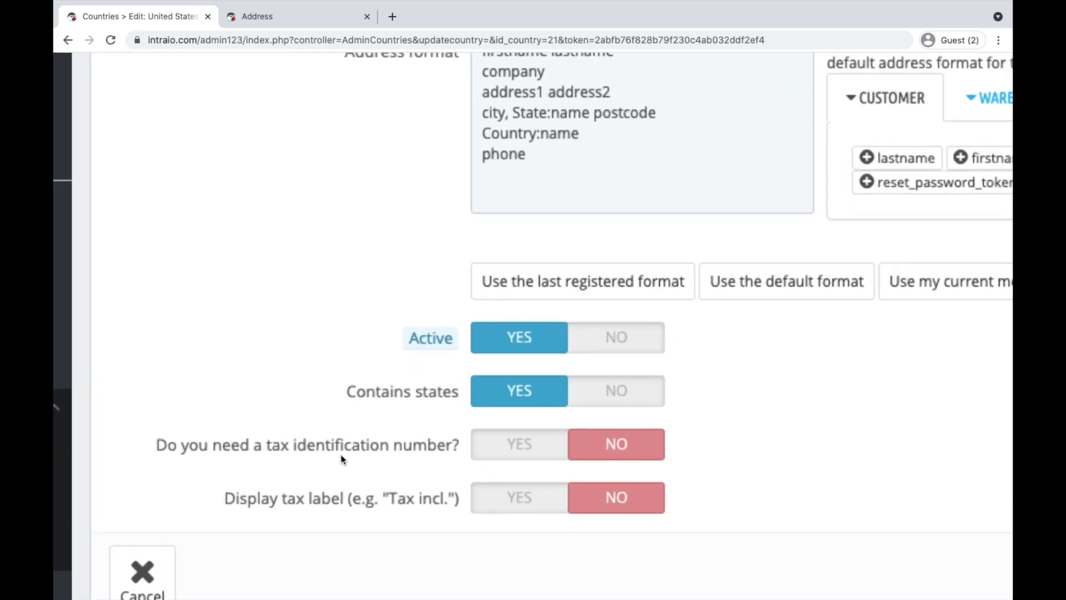
left_click(492, 448)
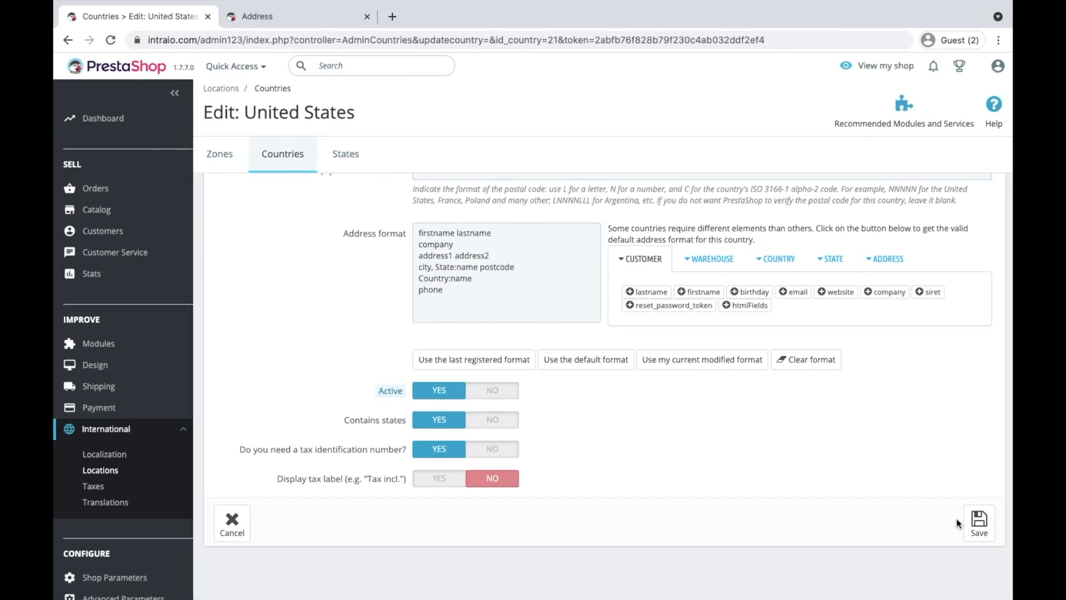
left_click(978, 527)
Pick United States in the storefront address Country field, check the Identification number field, then return to the admin tab
left_click(246, 18)
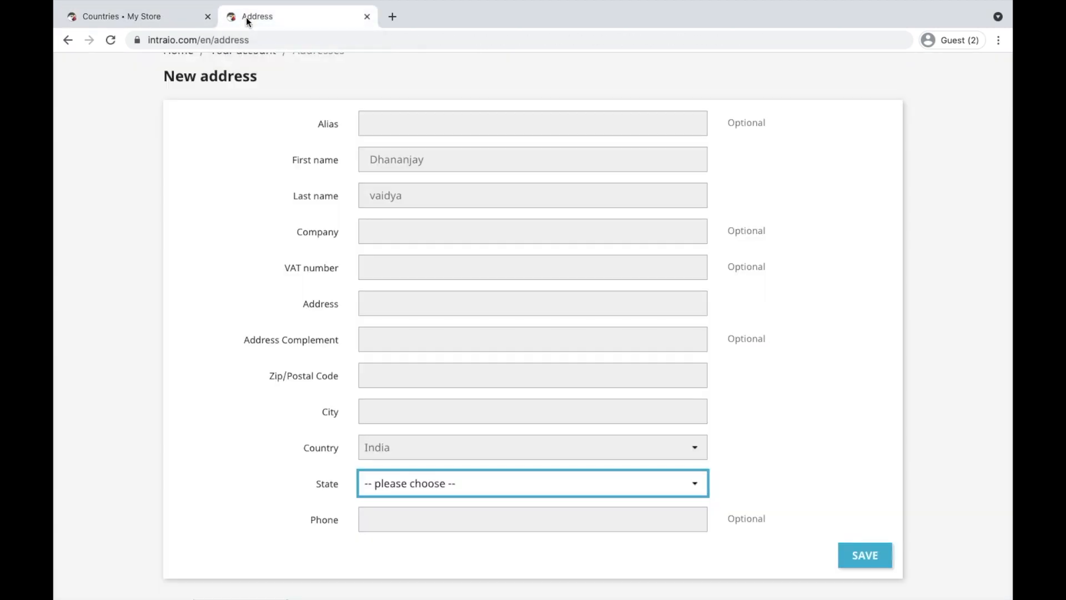
left_click(431, 450)
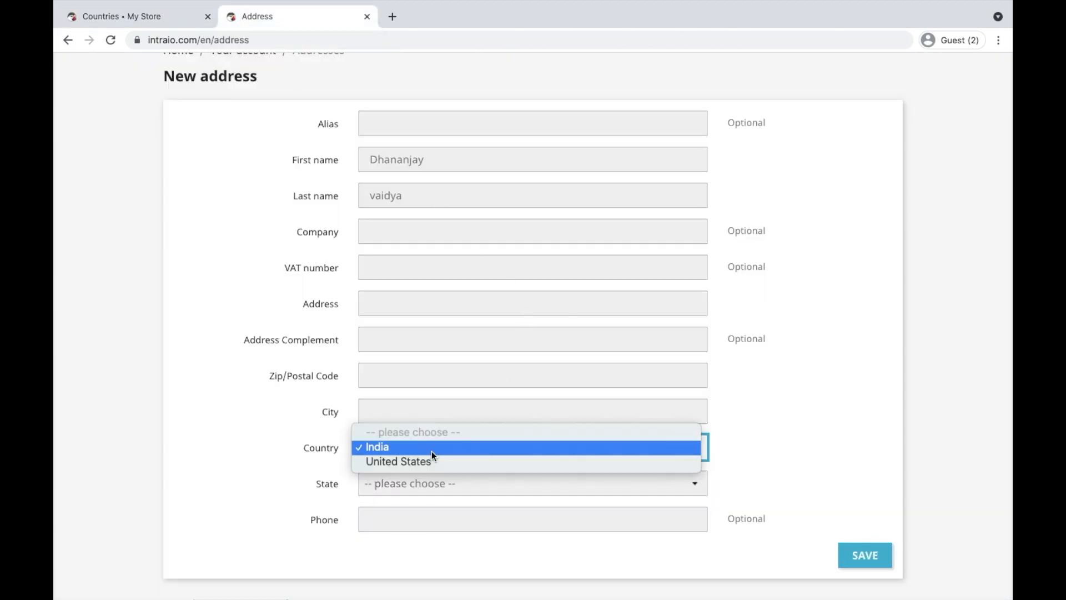
left_click(413, 461)
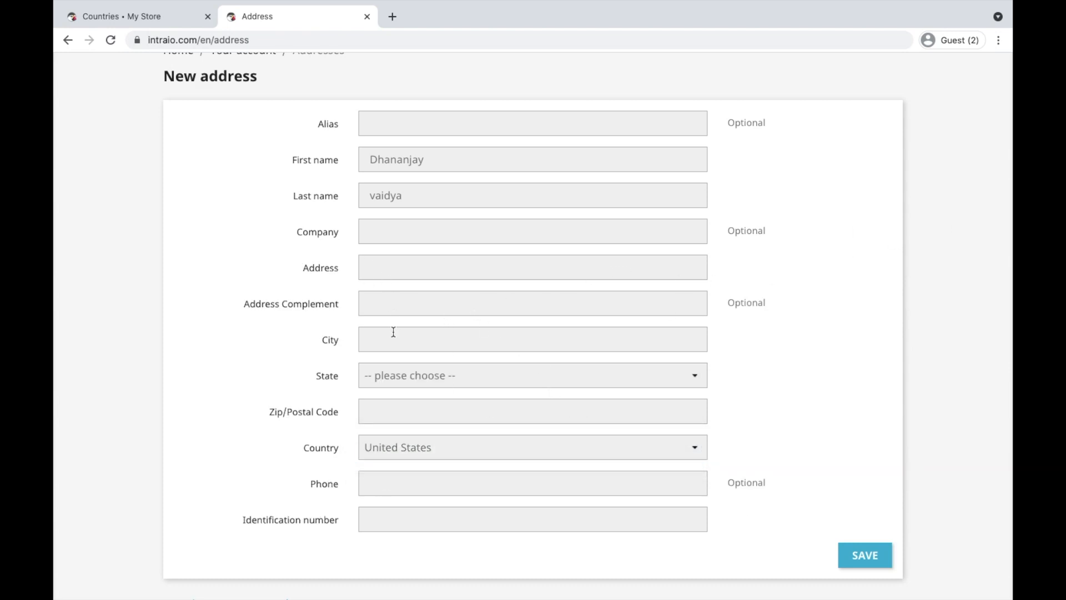
left_click(371, 526)
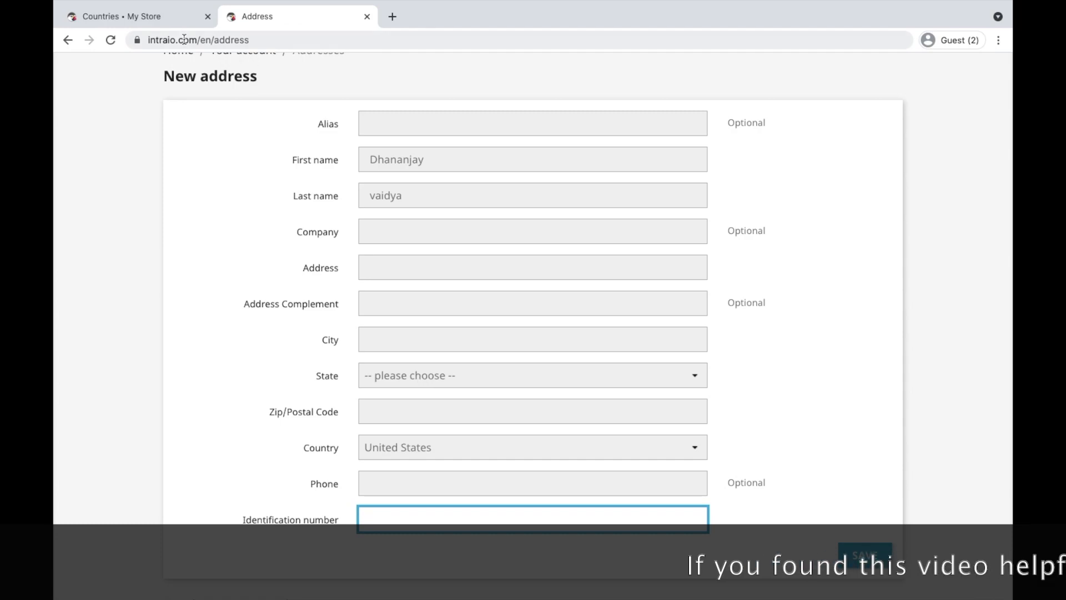
left_click(162, 17)
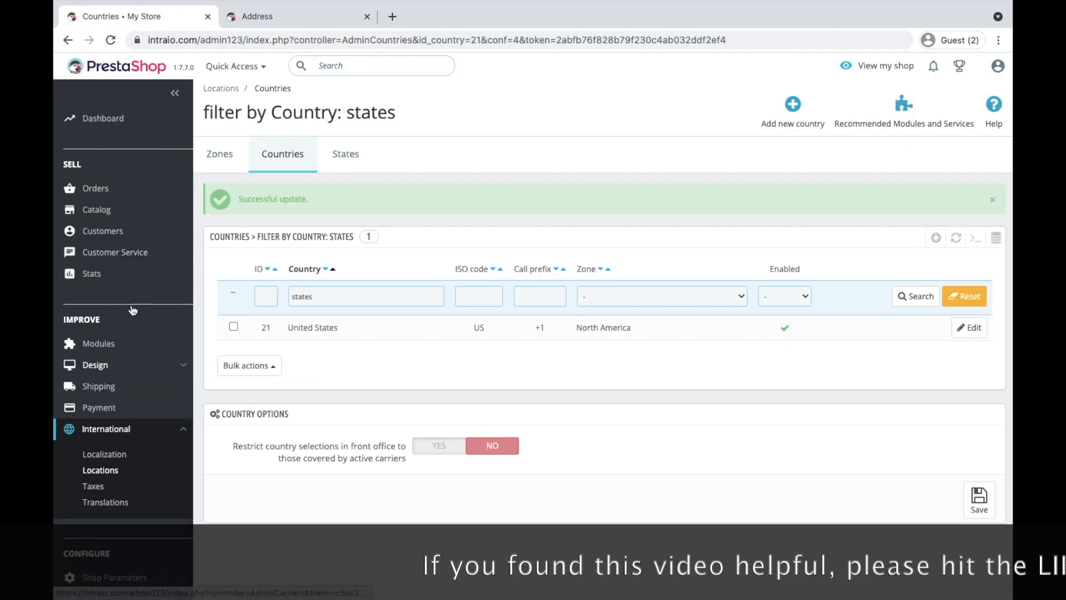
Go to Customers > Addresses, glance at the storefront form, then open 'Set required fields for this section'
mouse_move(145, 234)
left_click(126, 272)
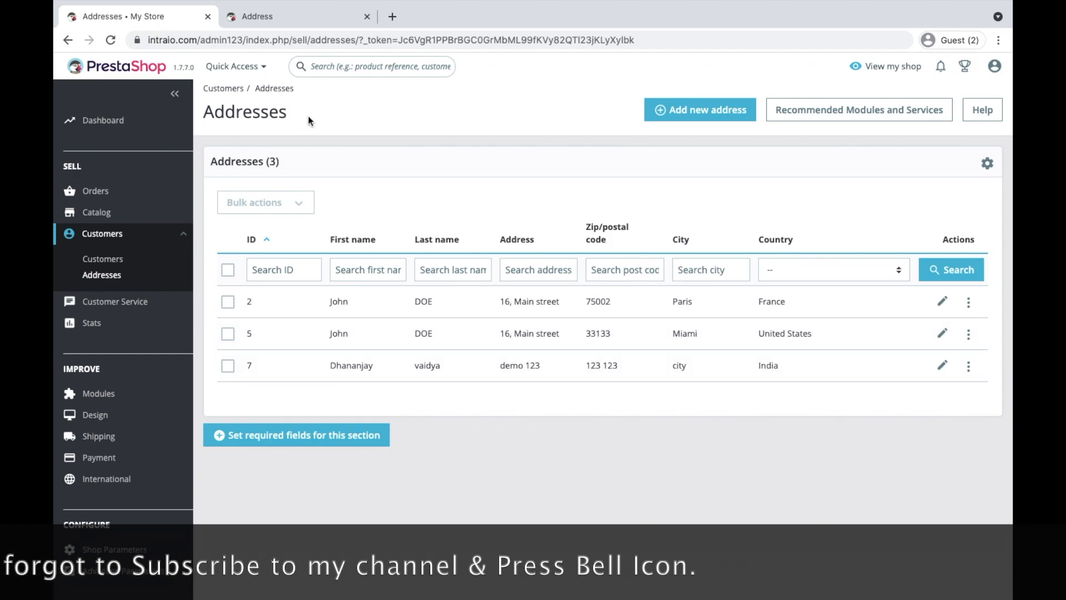
left_click(322, 18)
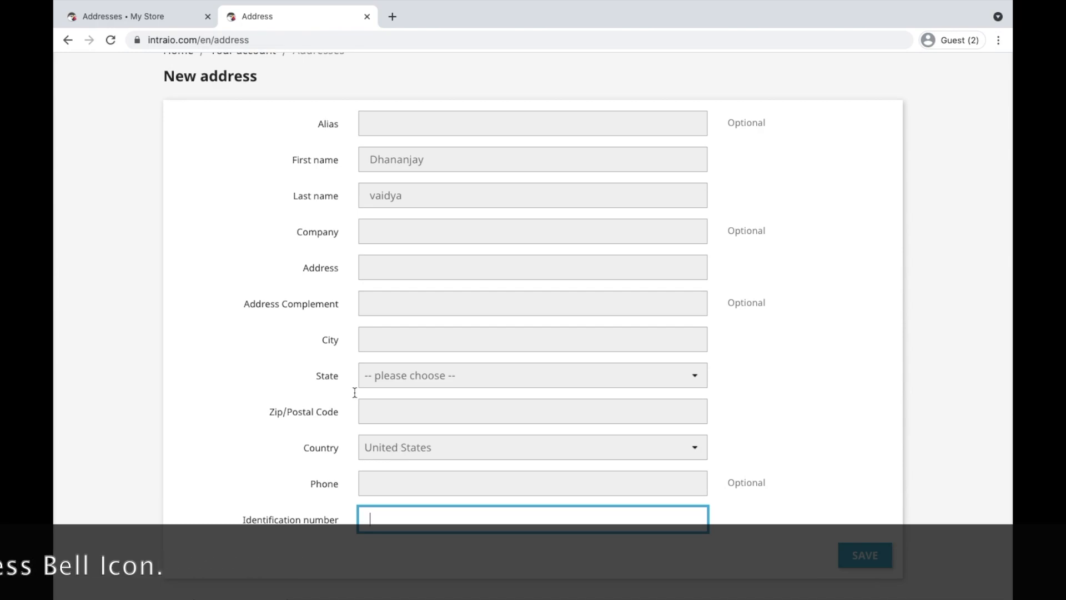
left_click(154, 16)
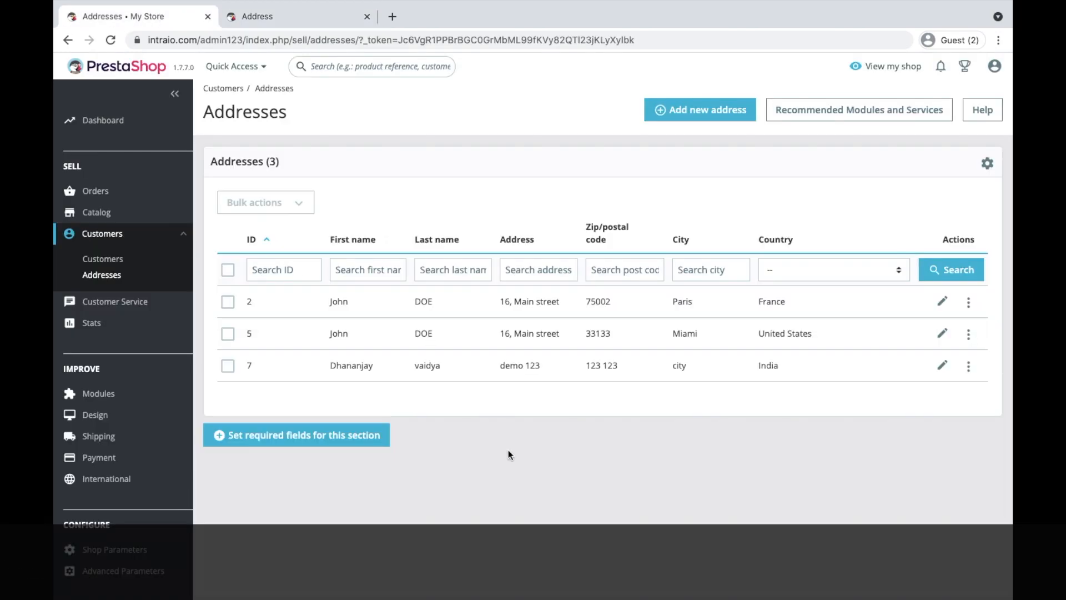
left_click(269, 431)
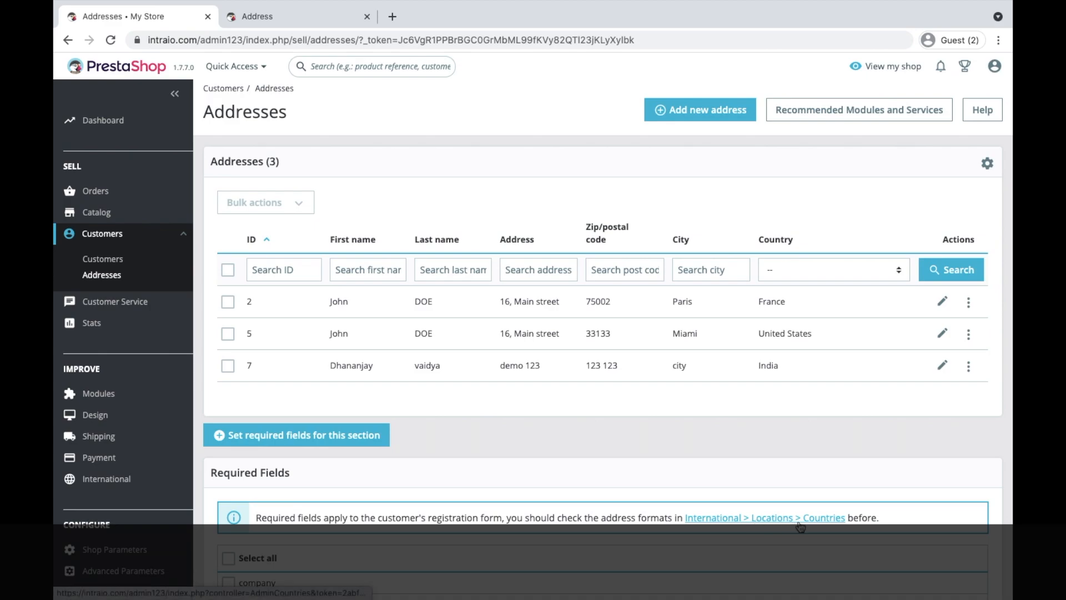